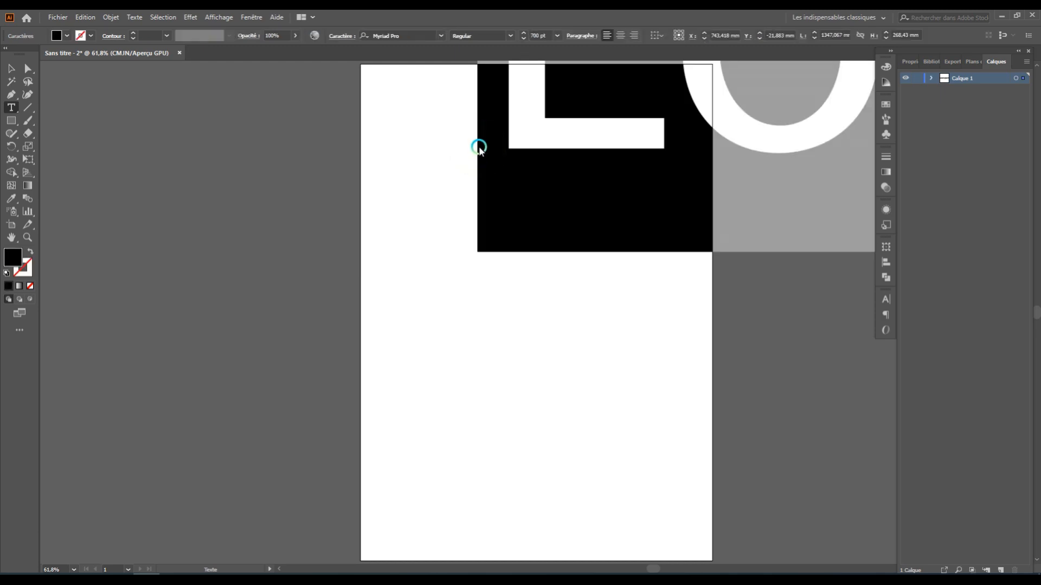
Step: Move the placeholder text down onto the artboard and set its font to Cooper Black
drag(560, 144, 415, 306)
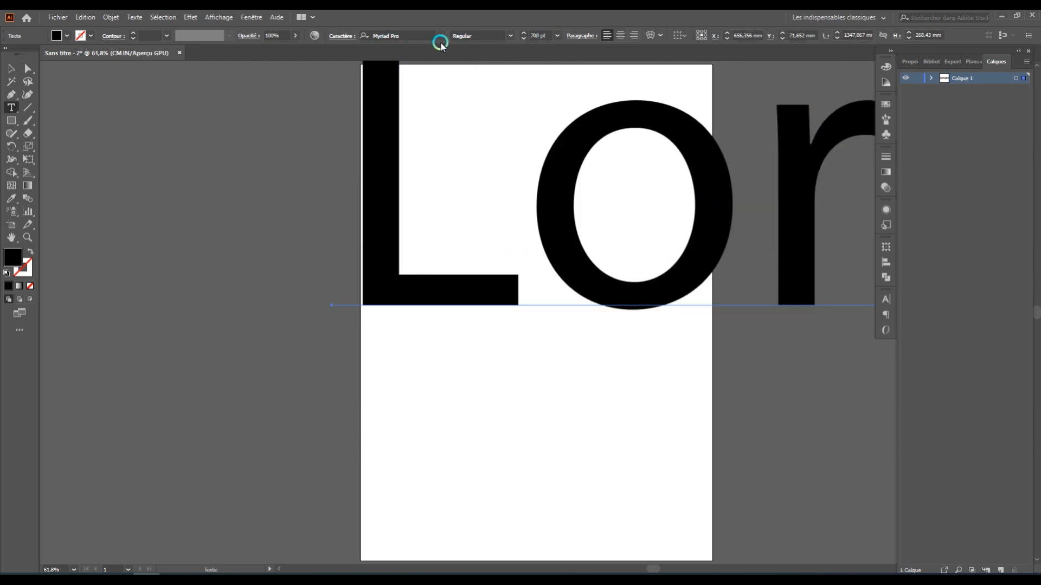
click(442, 36)
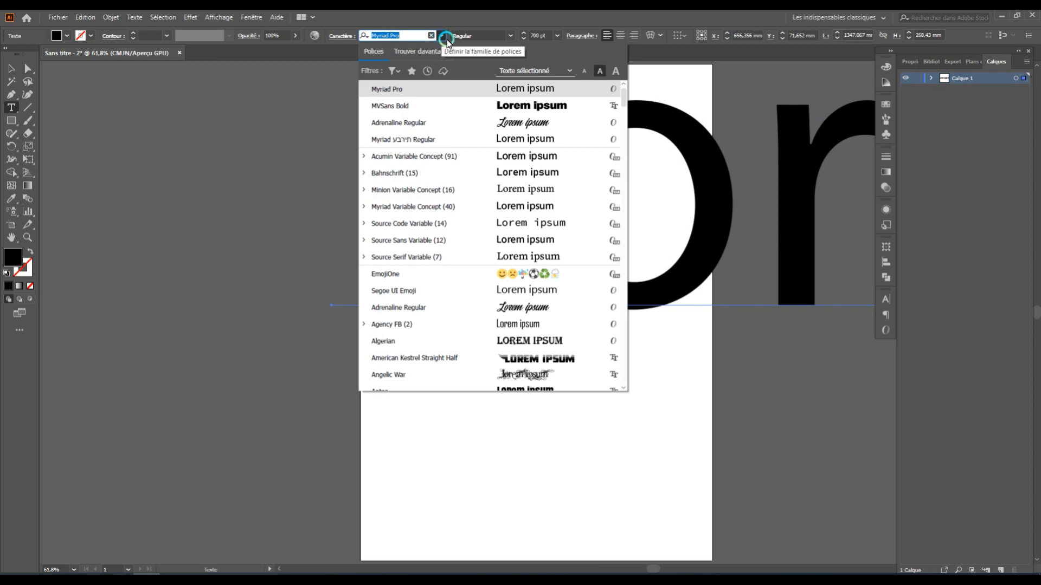
click(517, 123)
click(621, 93)
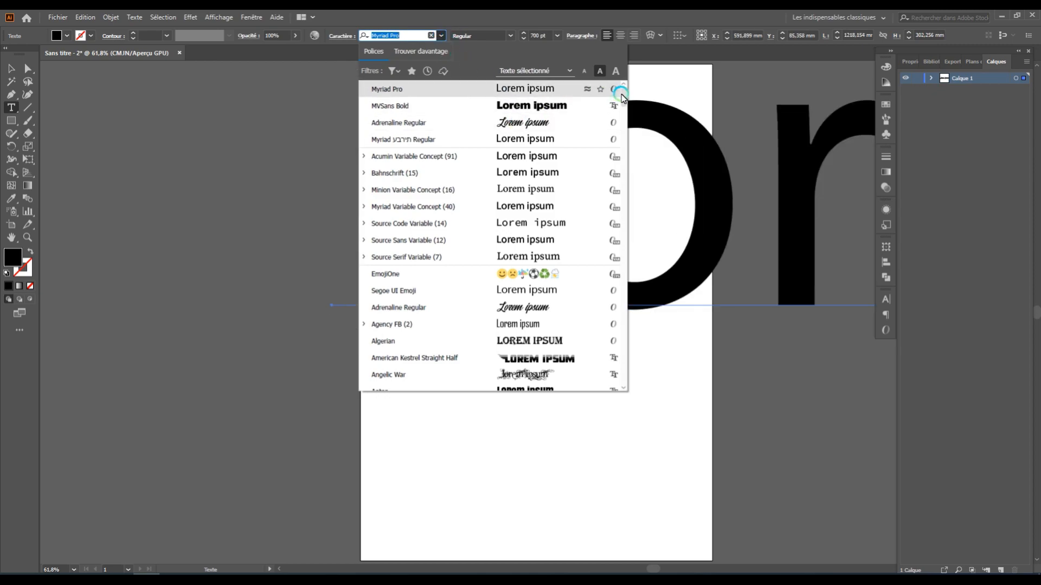
scroll(620, 93, up, 1)
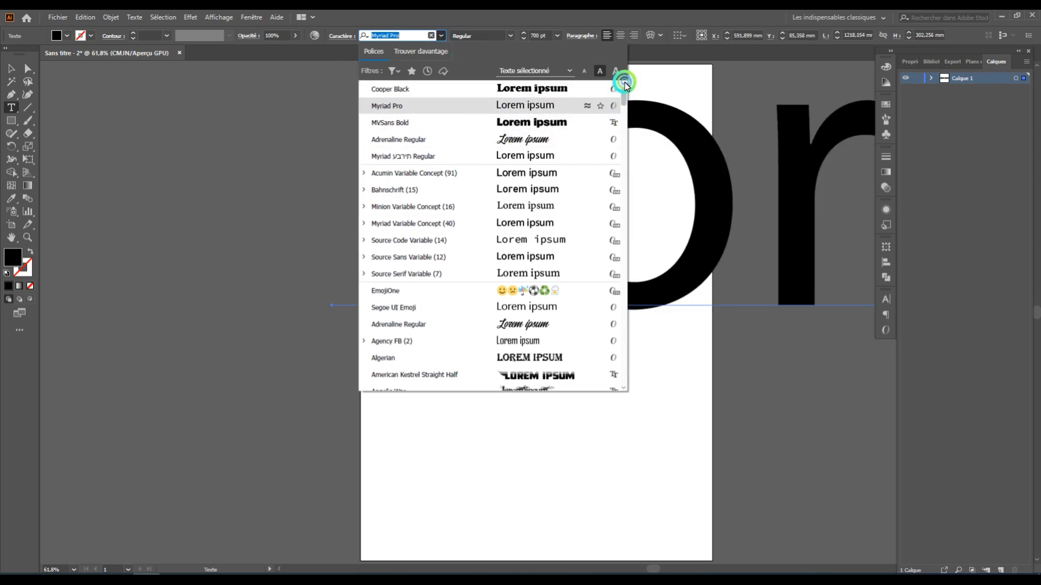
click(571, 88)
Step: Set the placeholder text's font size to 400 pt
click(542, 35)
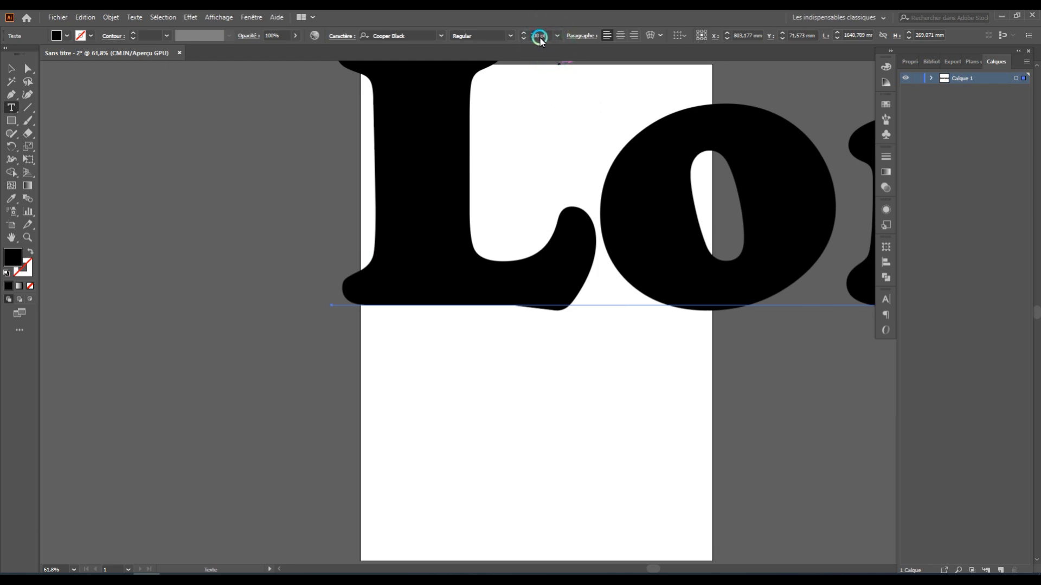
click(528, 36)
text(40)
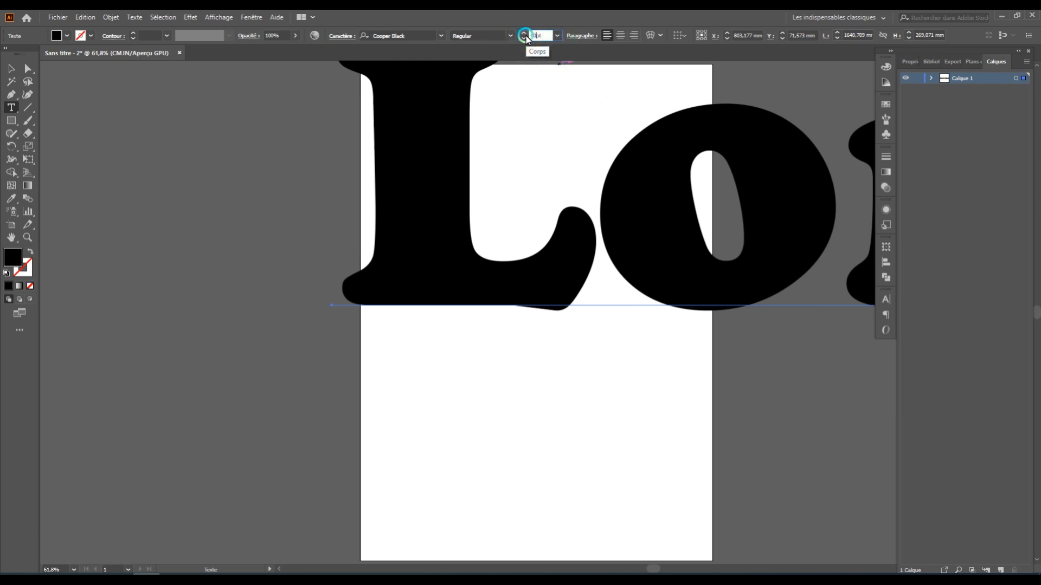
text(0)
key(Return)
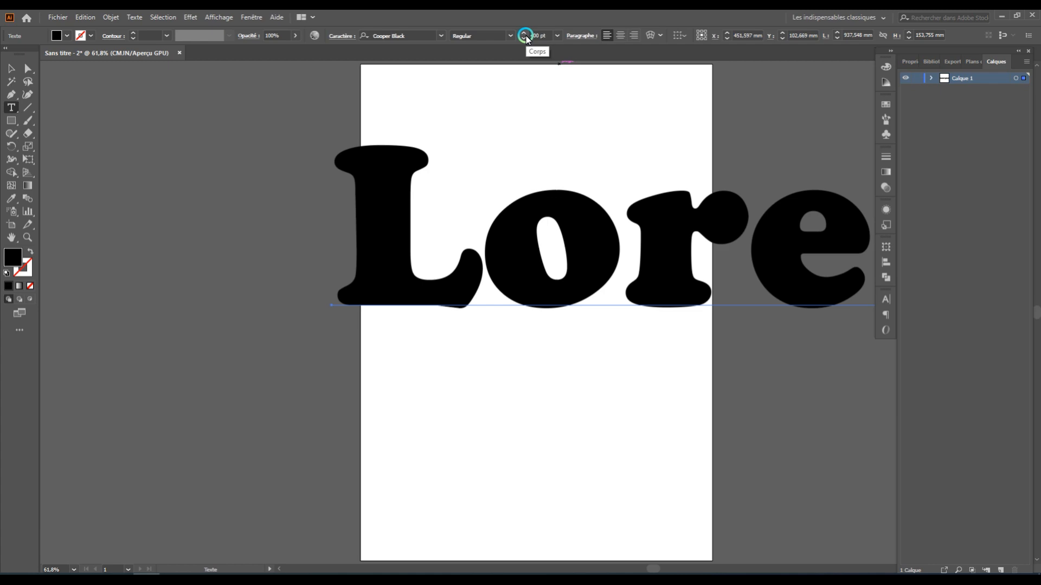
Step: Replace the placeholder text with the lowercase word "just"
double_click(610, 235)
text(justi)
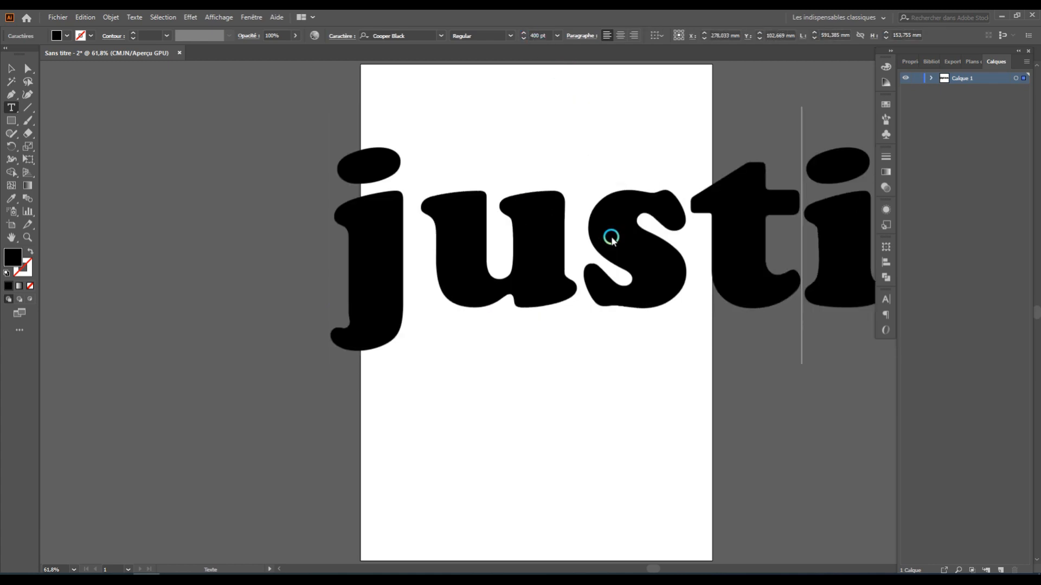
key(ctrl+a)
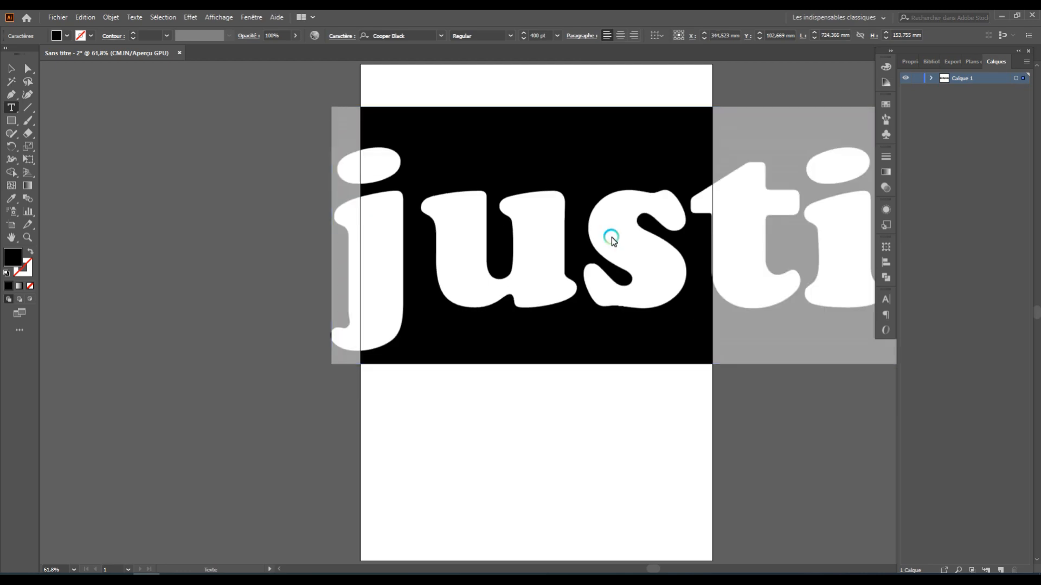
key(BackSpace)
text(just)
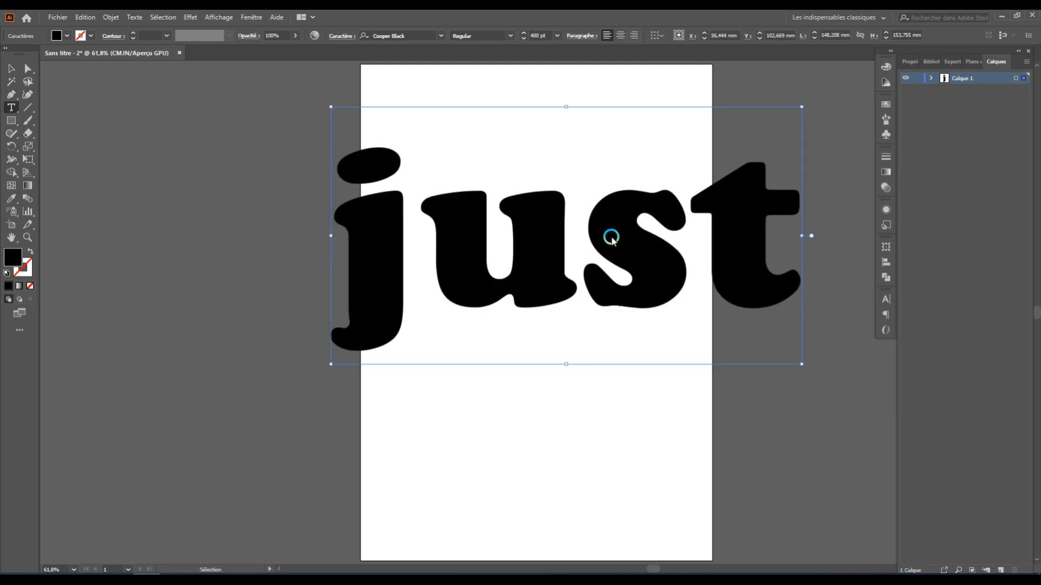
Step: Set the font size of the whole word to 200 pt
key(ctrl+a)
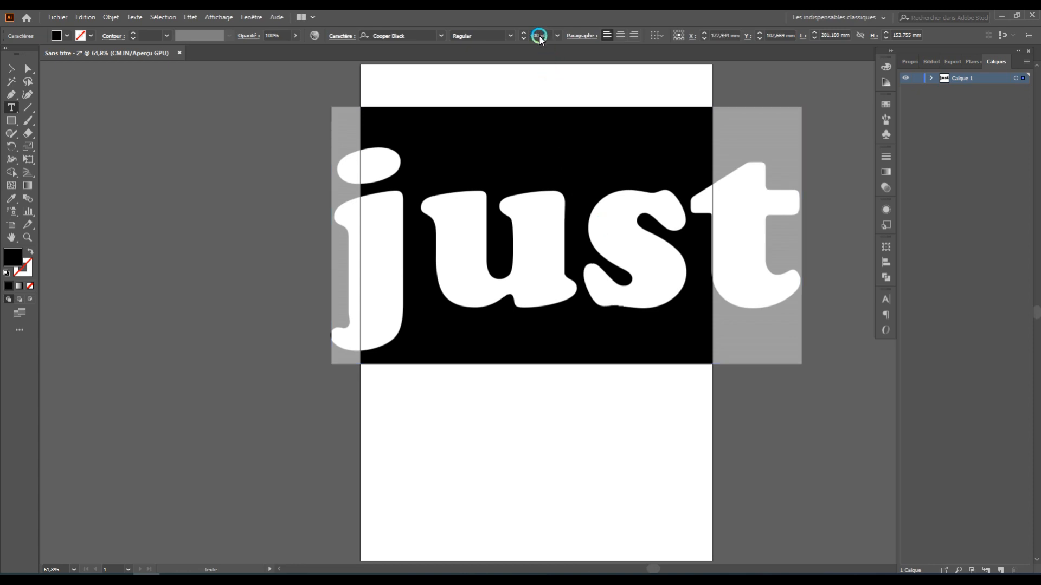
text(20)
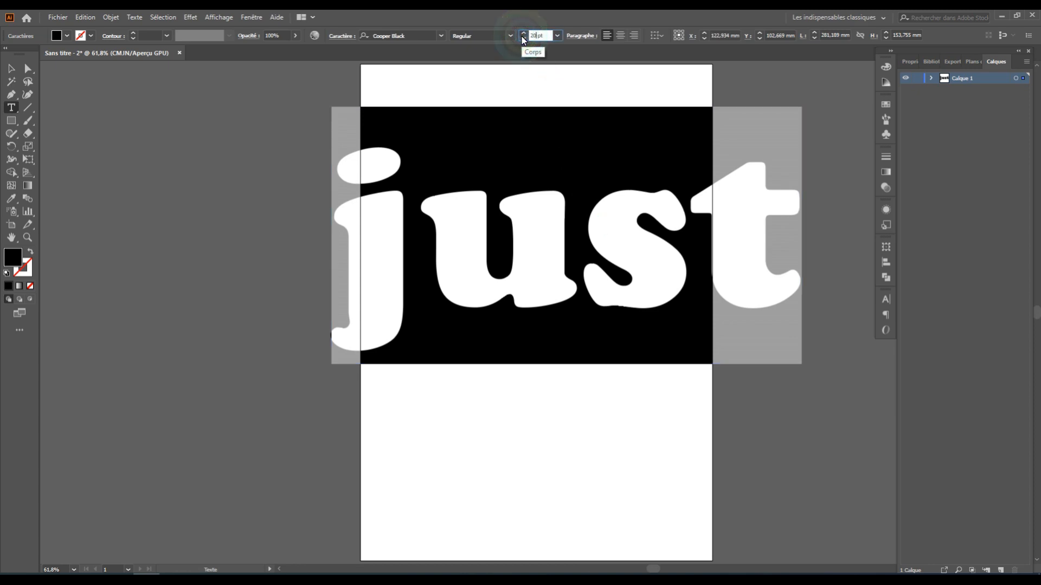
text(0)
key(Return)
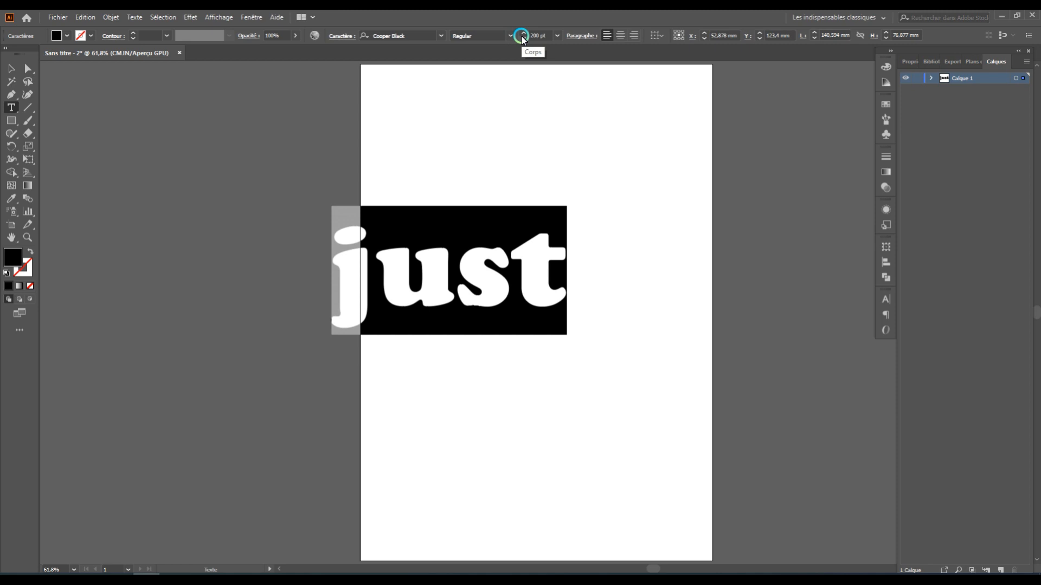
Step: Retype the word as uppercase "JUST" and move it off the artboard, to the left of its upper edge
text(J)
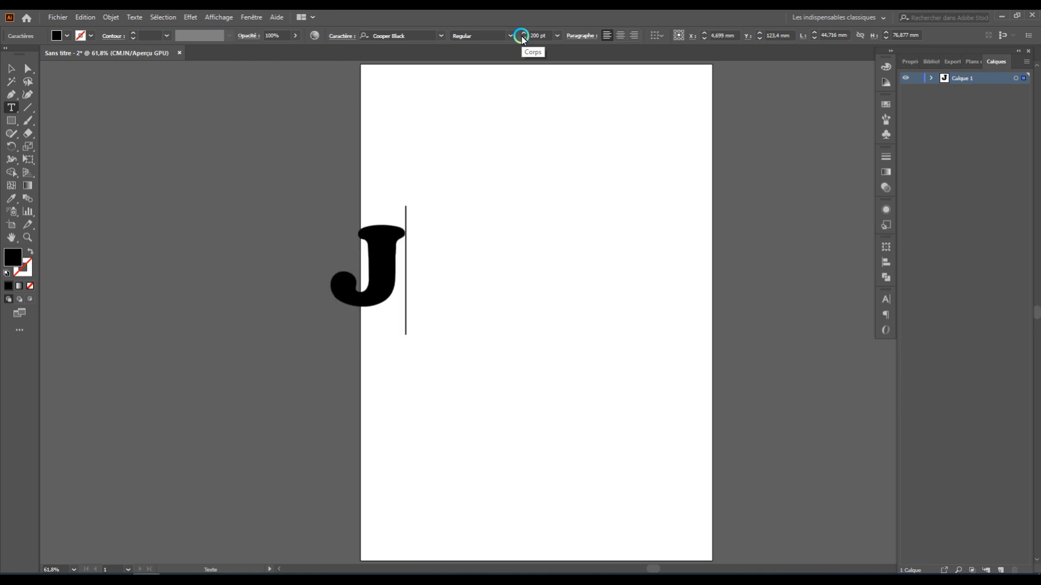
text(UST)
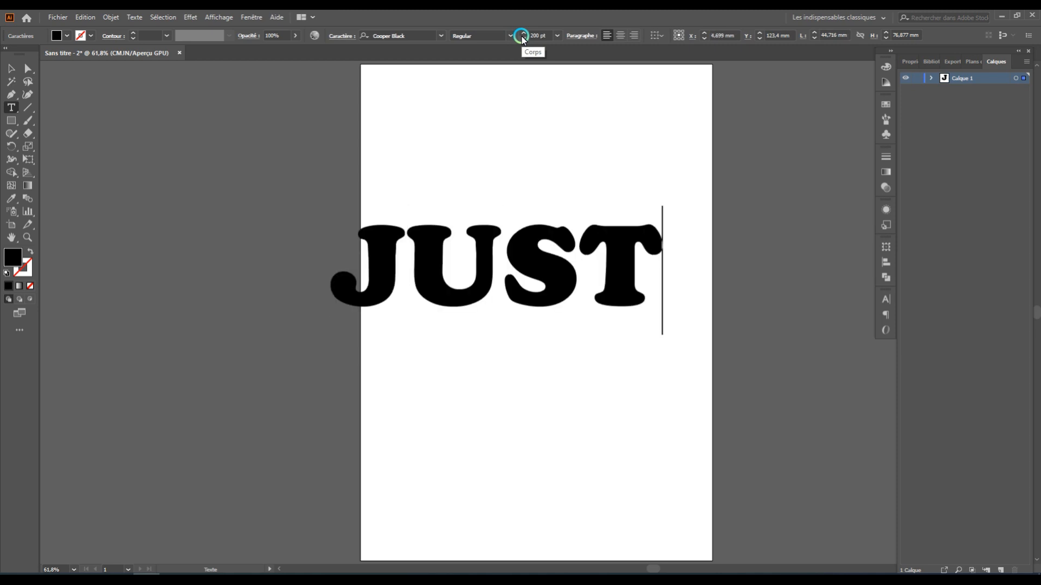
ctrl+click(525, 260)
drag(525, 260, 228, 128)
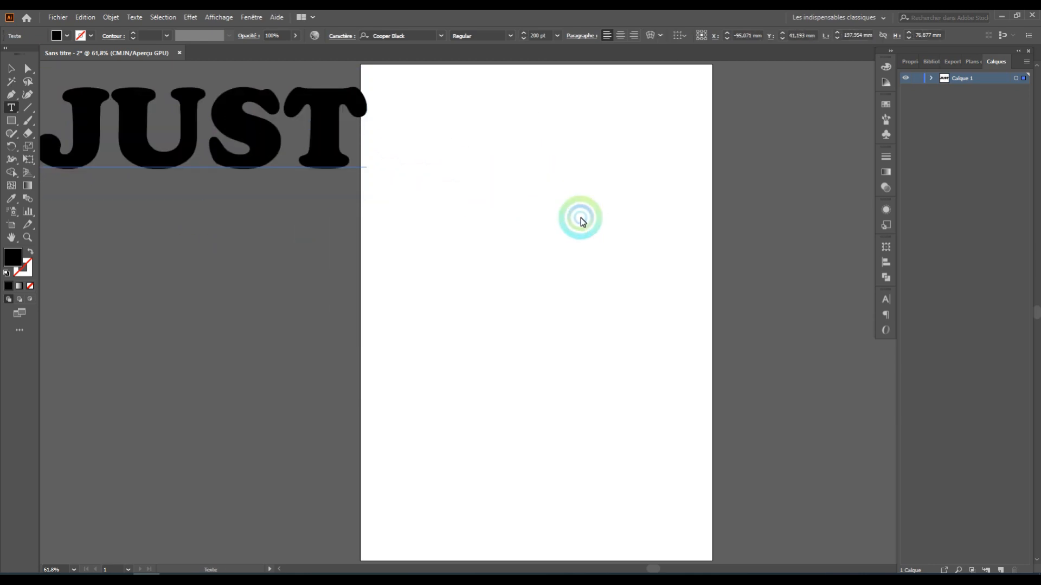
Step: Add a separate text object reading "DO" and place it beneath JUST, outside the artboard
click(452, 340)
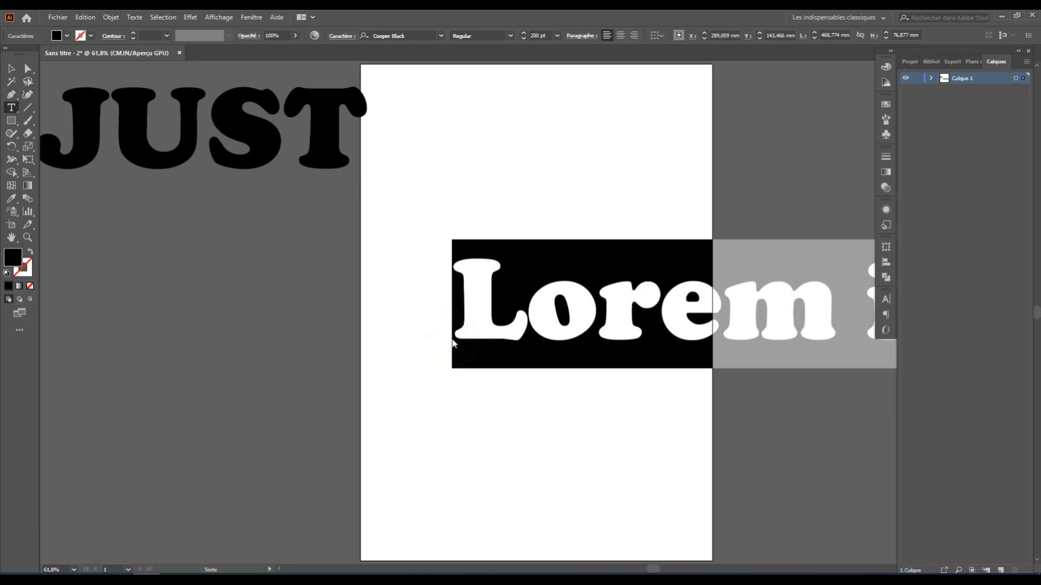
text(do)
key(BackSpace)
key(BackSpace)
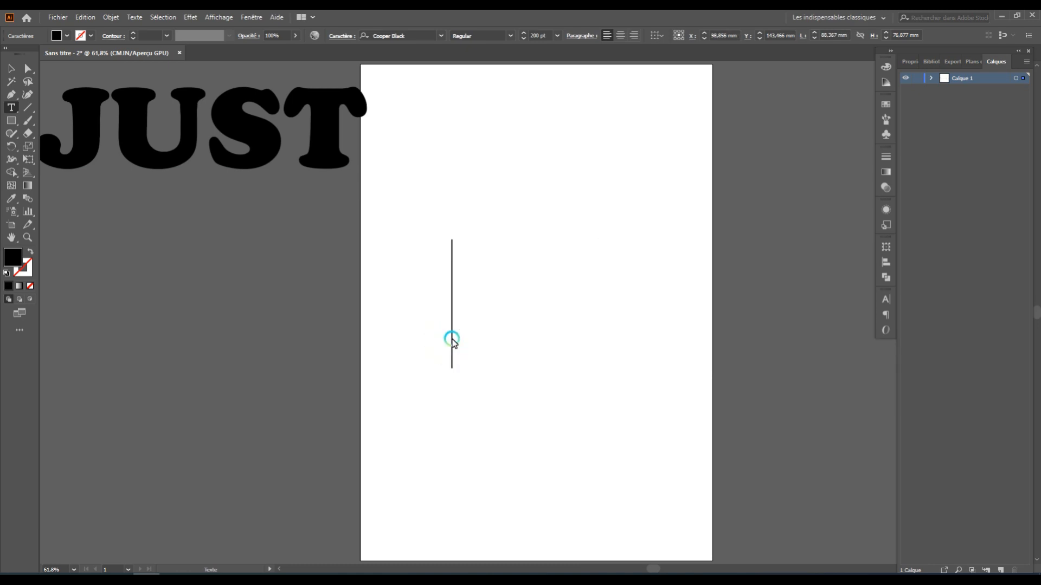
text(DO)
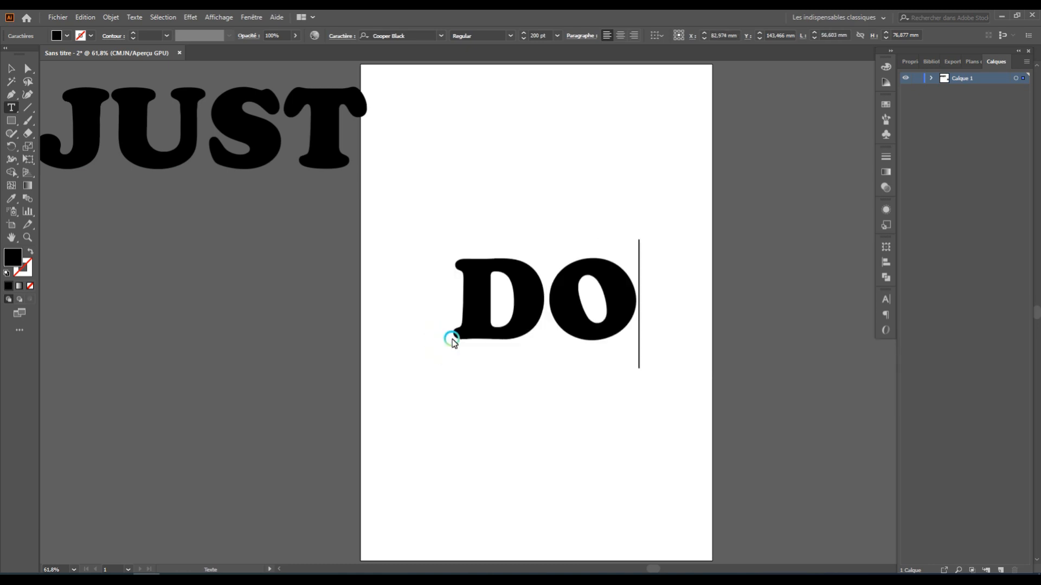
ctrl+click(477, 329)
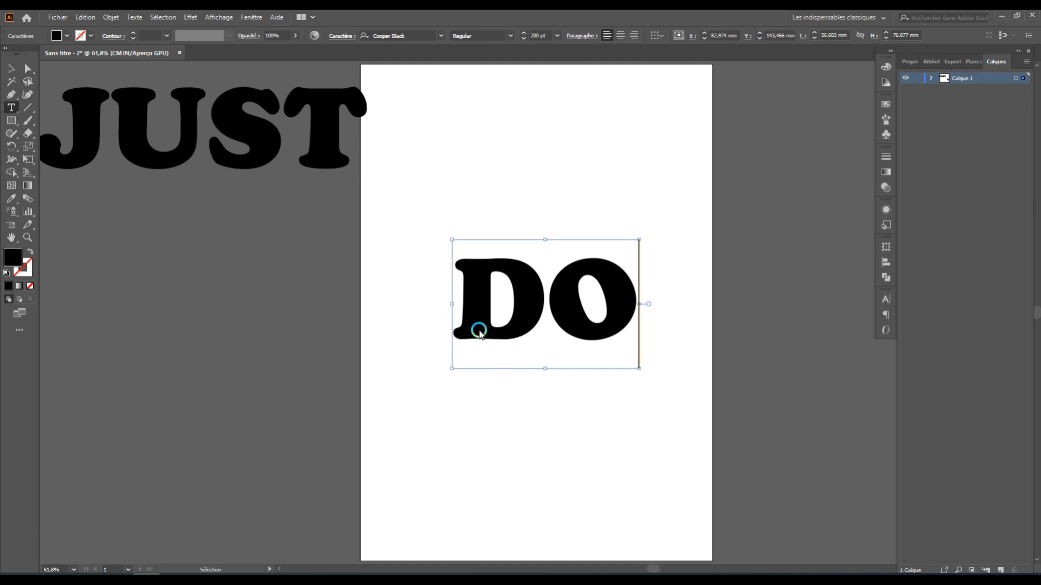
drag(477, 329, 109, 265)
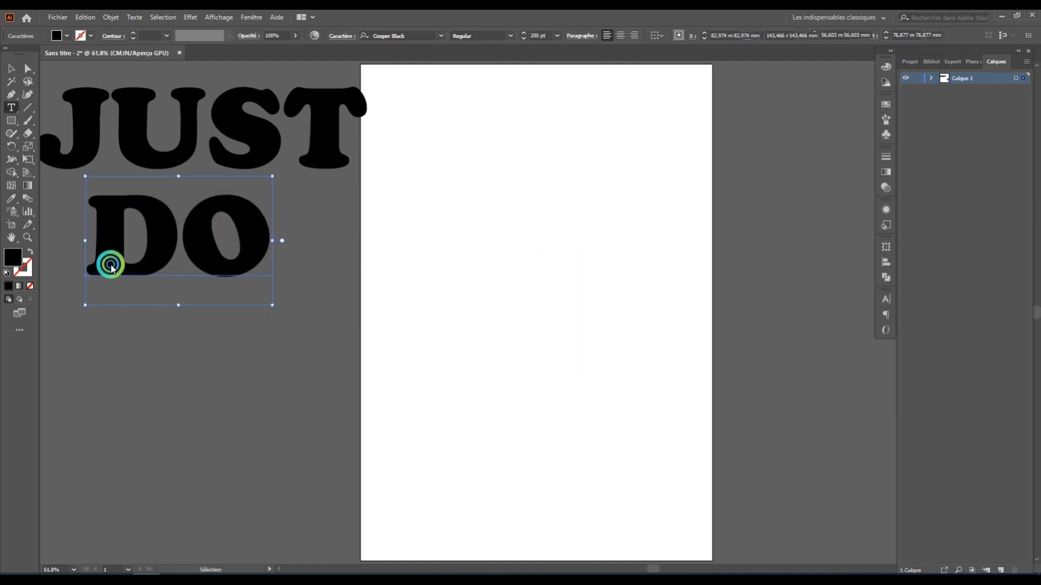
Step: Add another separate text object reading "IT" and place it beneath DO, outside the artboard
ctrl+click(396, 373)
ctrl+click(483, 371)
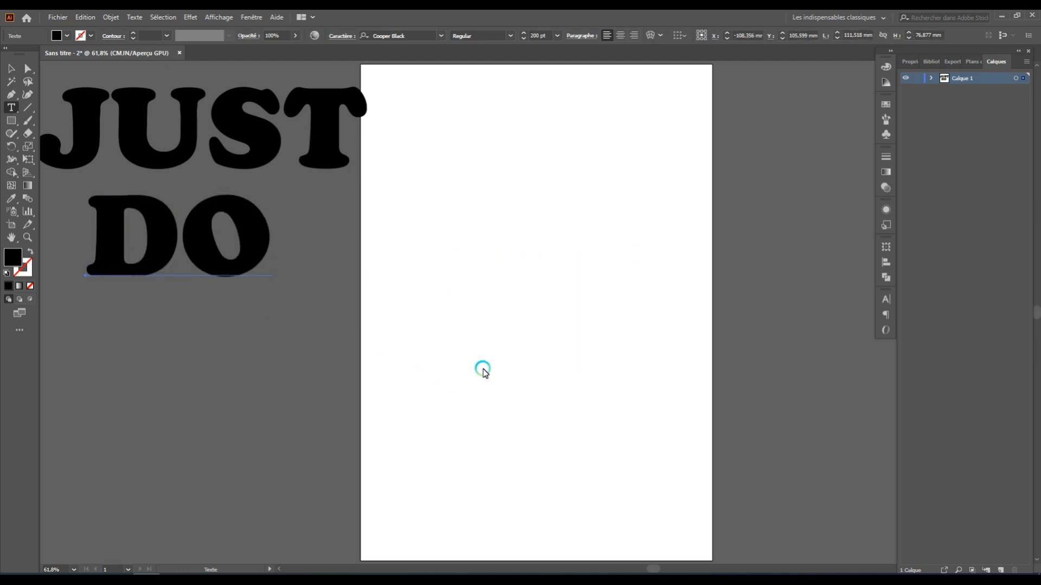
click(508, 406)
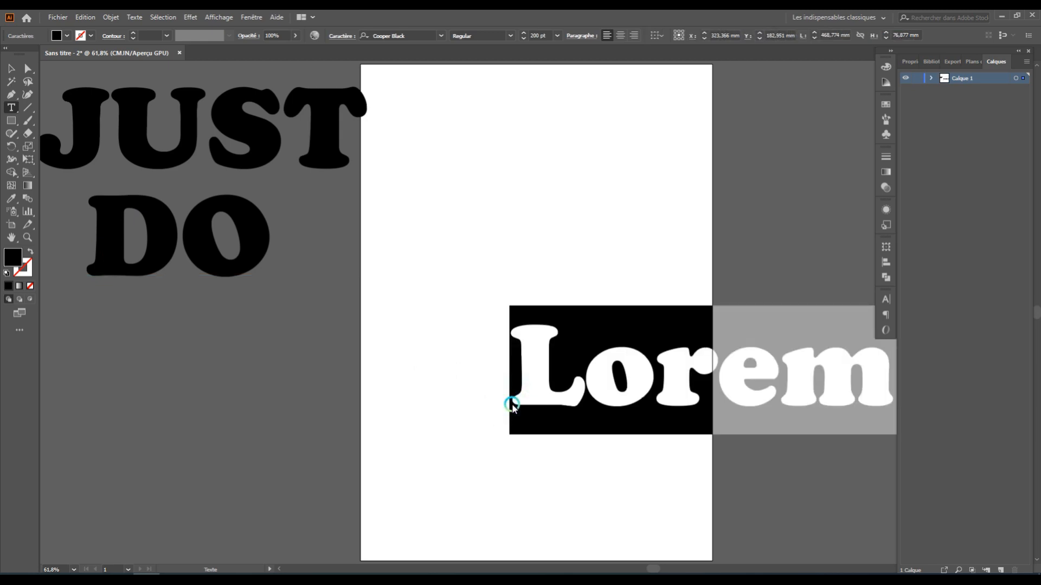
text(IT)
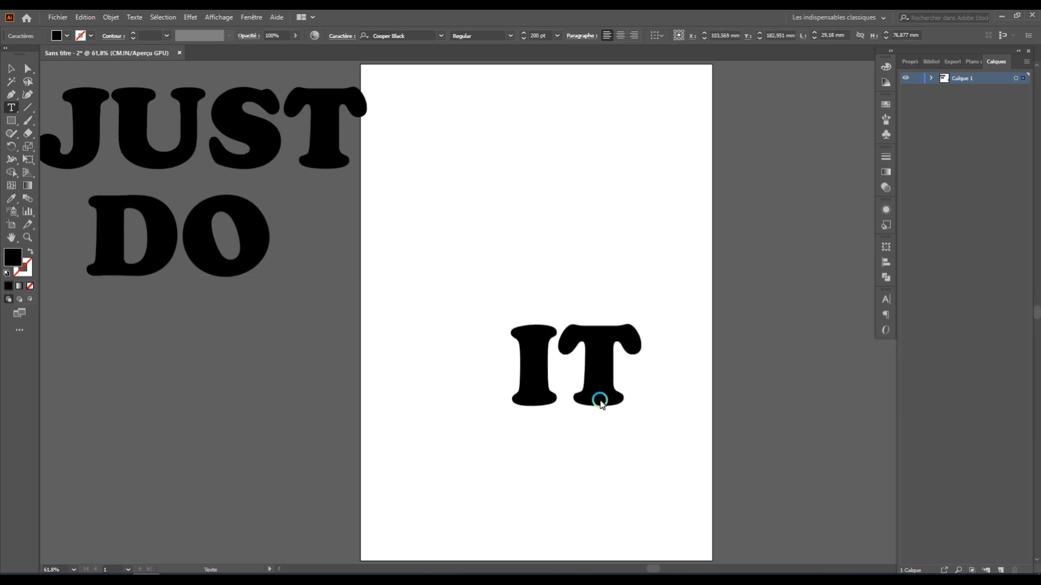
drag(600, 401, 200, 376)
Step: Select the three text objects JUST, DO and IT together and reduce their font size to 169 pt
click(930, 79)
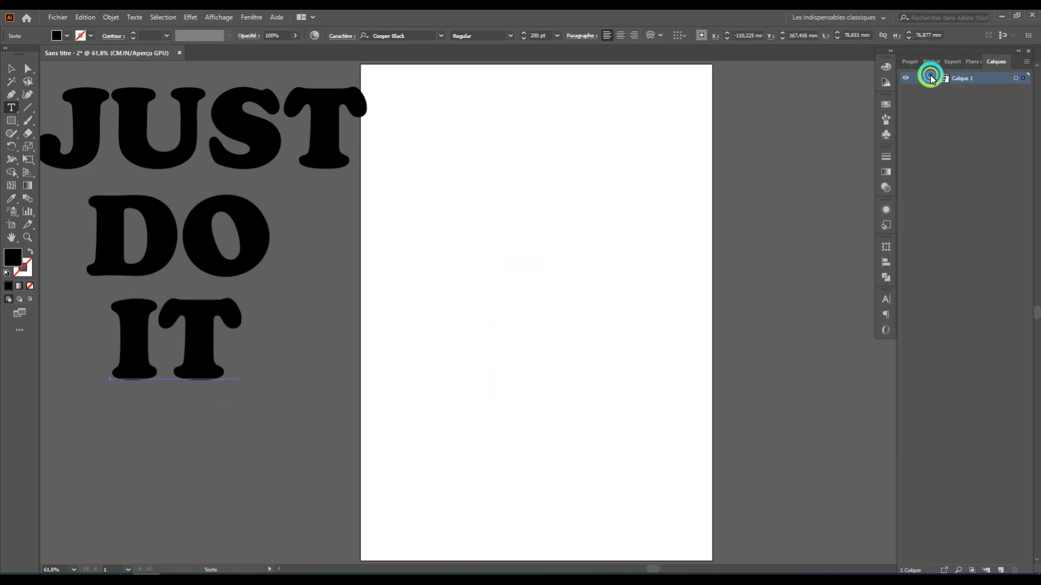
shift+click(1016, 103)
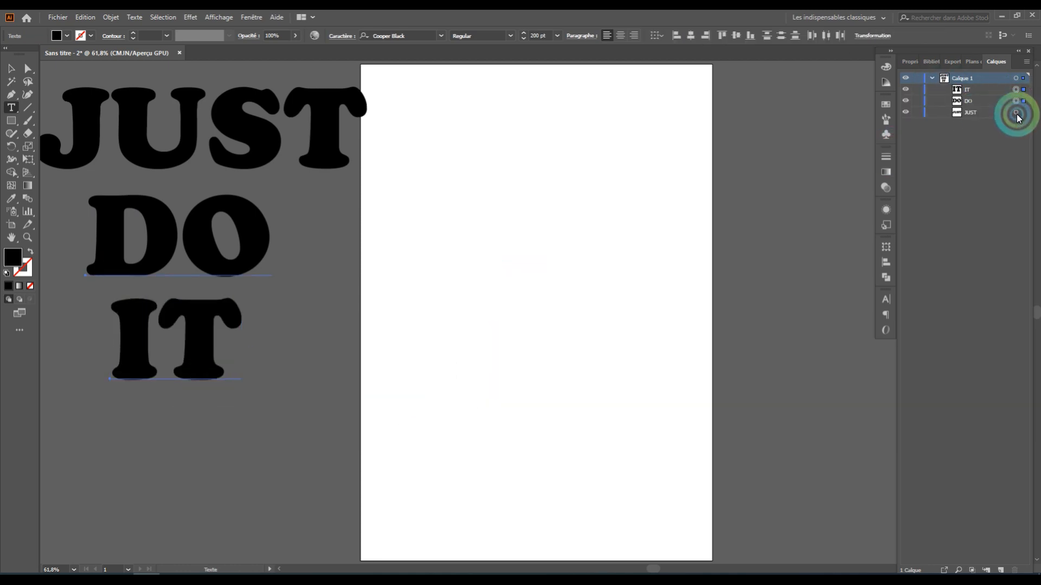
shift+click(1016, 112)
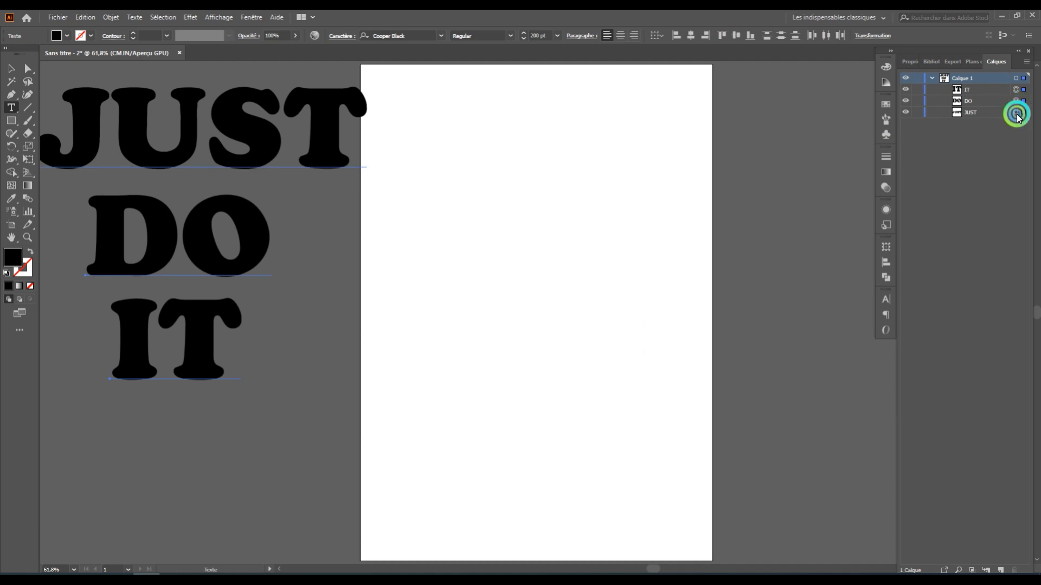
click(523, 39)
click(523, 39)
click(523, 39)
click(523, 39)
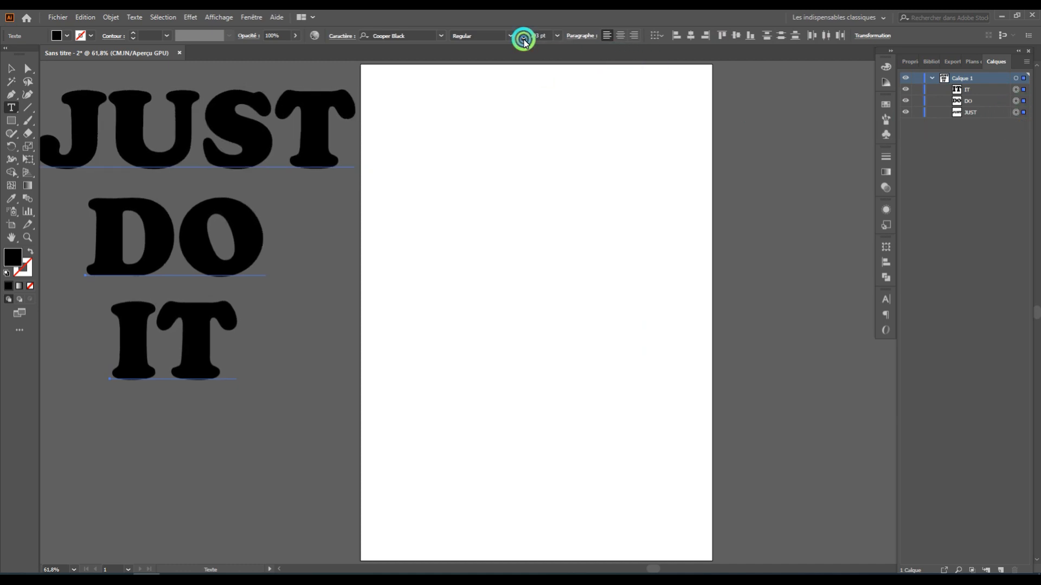
click(523, 39)
click(523, 39)
click(523, 39)
click(523, 39)
click(523, 39)
click(523, 39)
click(523, 39)
click(523, 39)
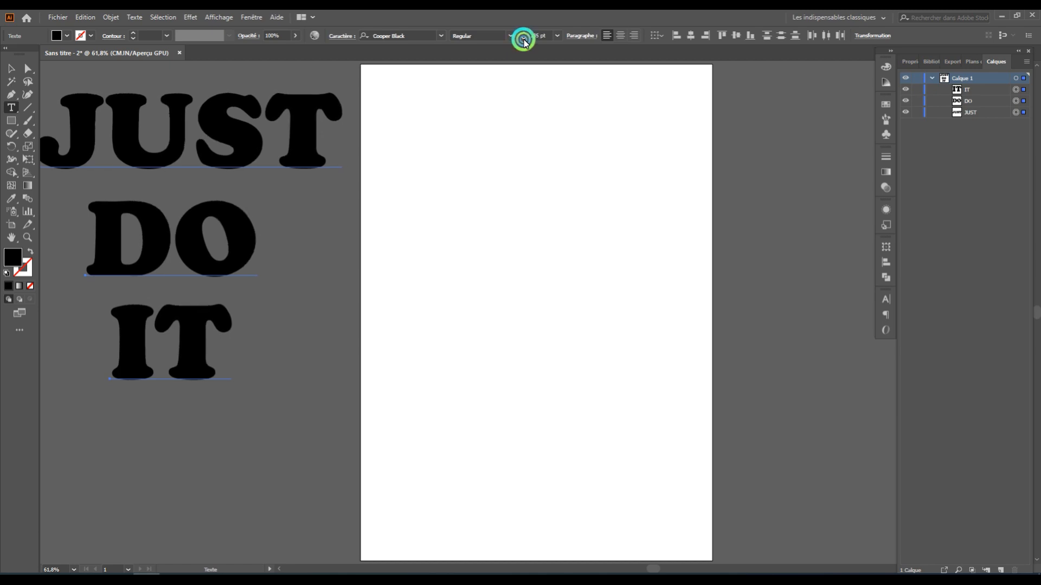
click(523, 39)
click(523, 39)
click(523, 39)
click(523, 39)
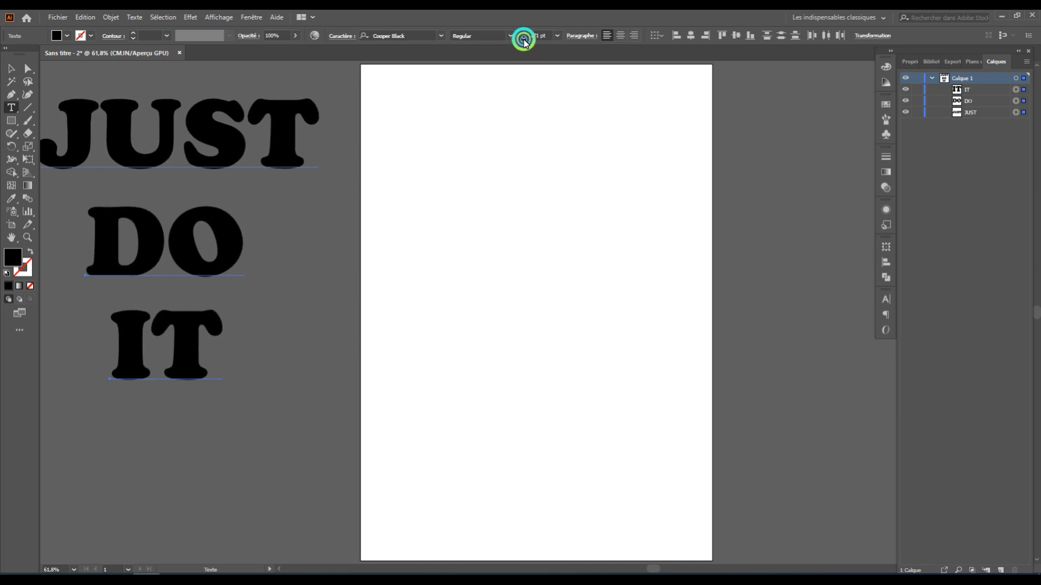
click(523, 39)
click(523, 39)
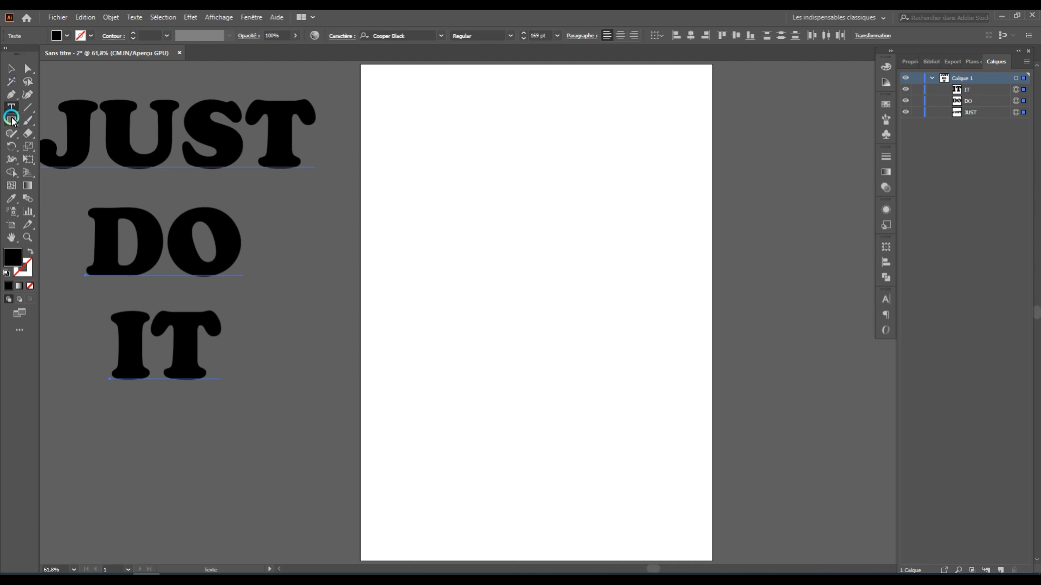
Step: Draw a black circle about 214 mm in diameter and shift it to start at the artboard's left edge
drag(12, 120, 47, 146)
drag(387, 121, 743, 418)
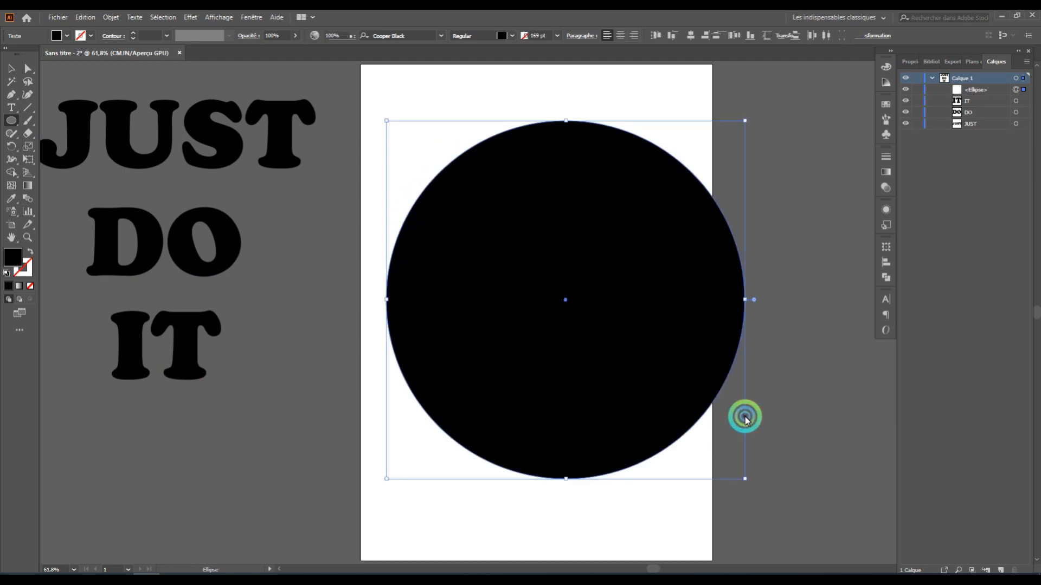
drag(681, 395, 658, 391)
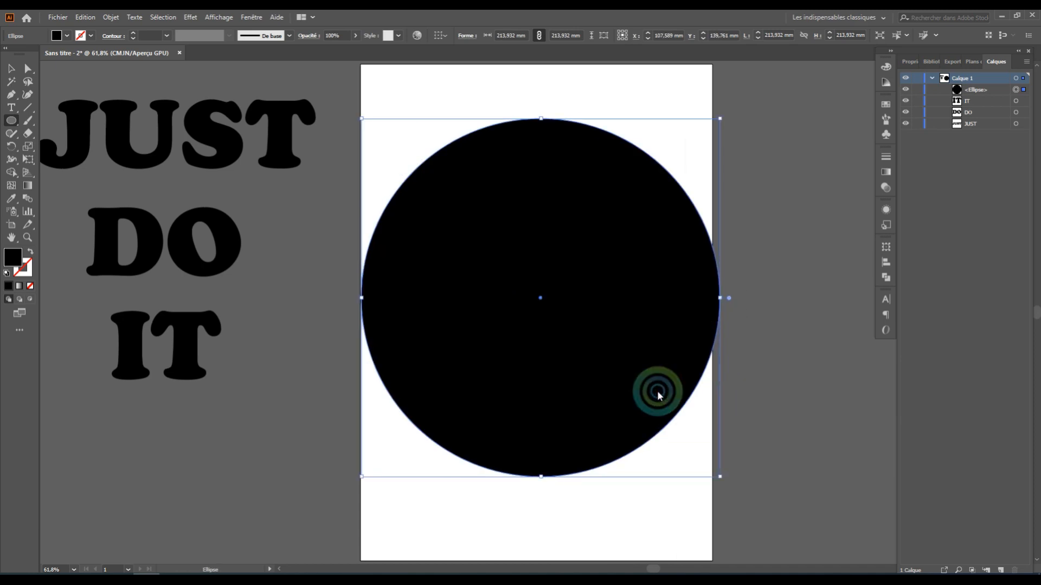
Step: Scale the circle down to about 207 mm so it fits the artboard's width, and deselect it
drag(720, 118, 708, 140)
drag(696, 199, 697, 200)
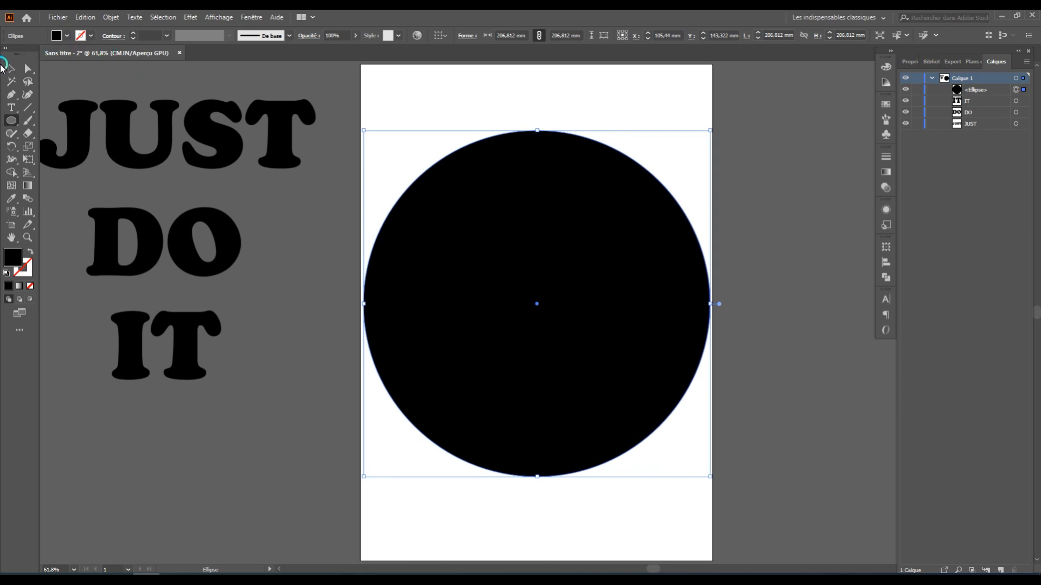
click(2, 67)
click(260, 441)
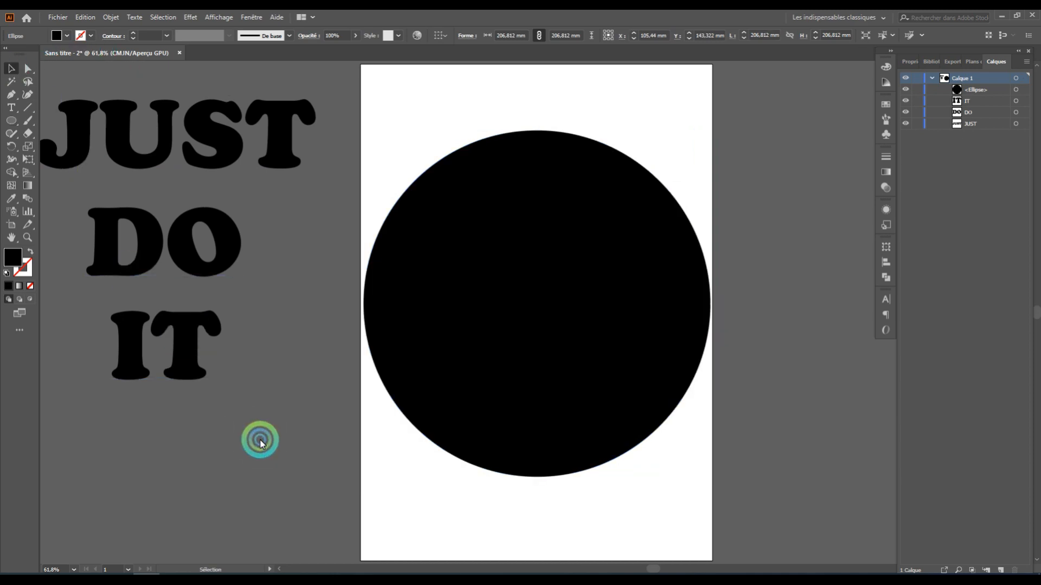
Step: Divide the circle into three parts with the Knife tool, making one wavy cut across its upper part and another across its middle
click(164, 189)
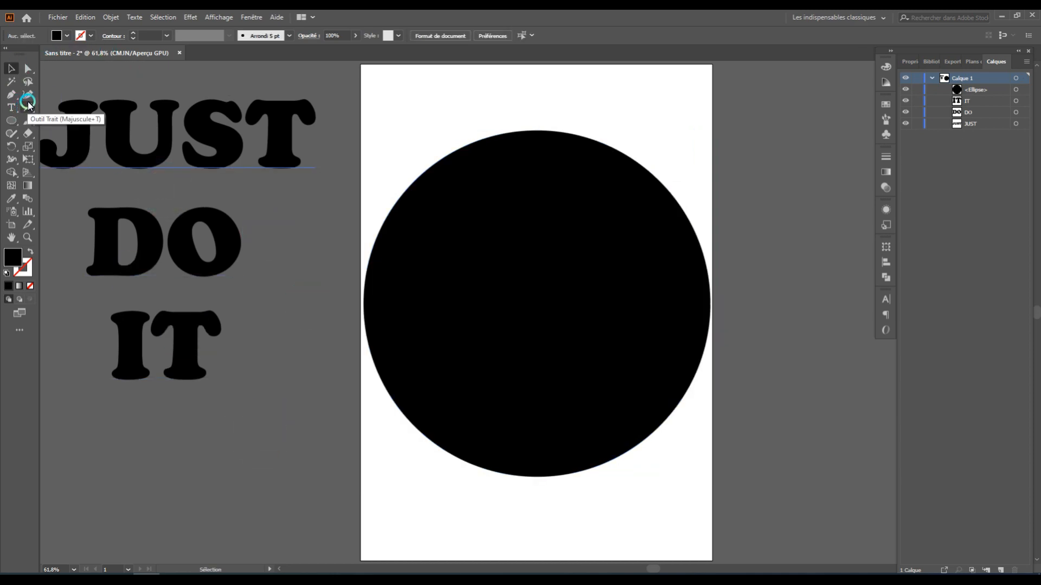
click(12, 124)
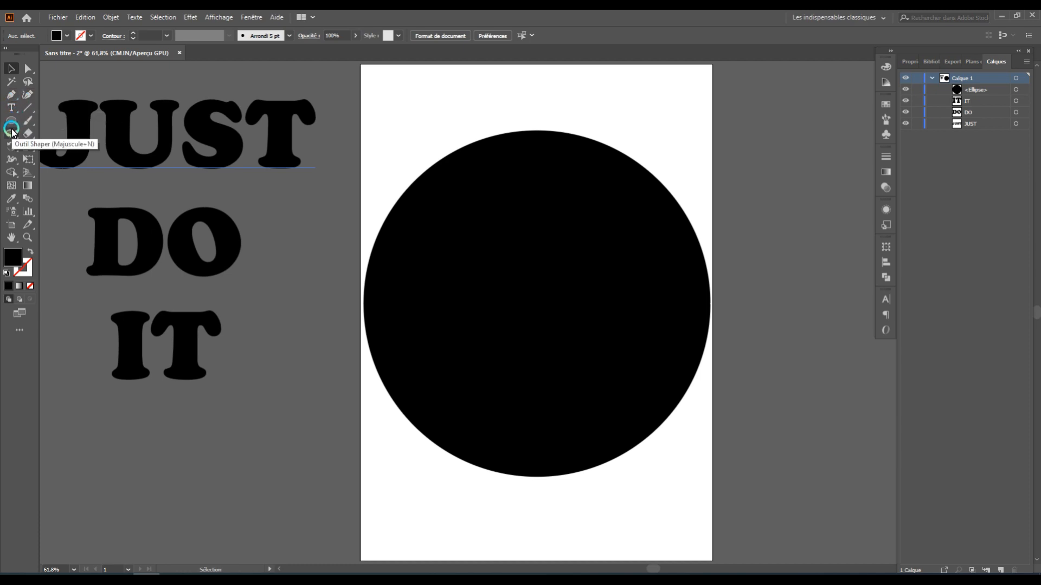
click(12, 131)
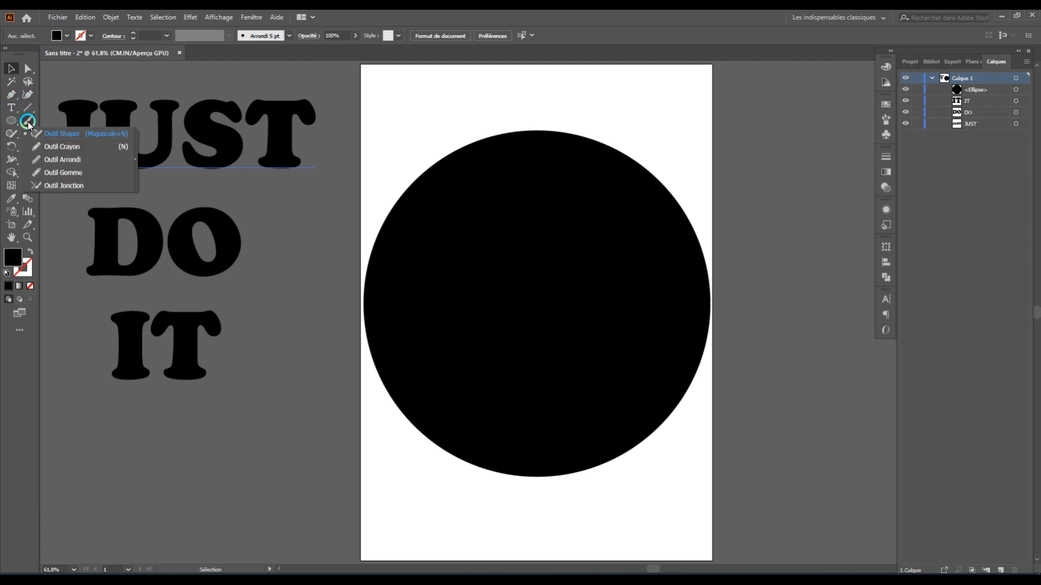
click(28, 122)
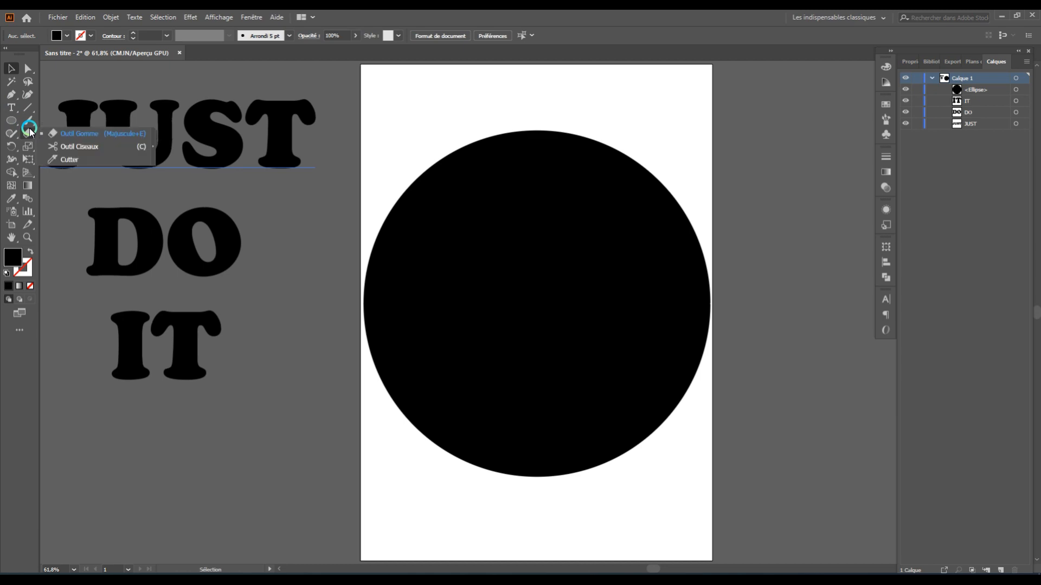
click(61, 158)
click(356, 234)
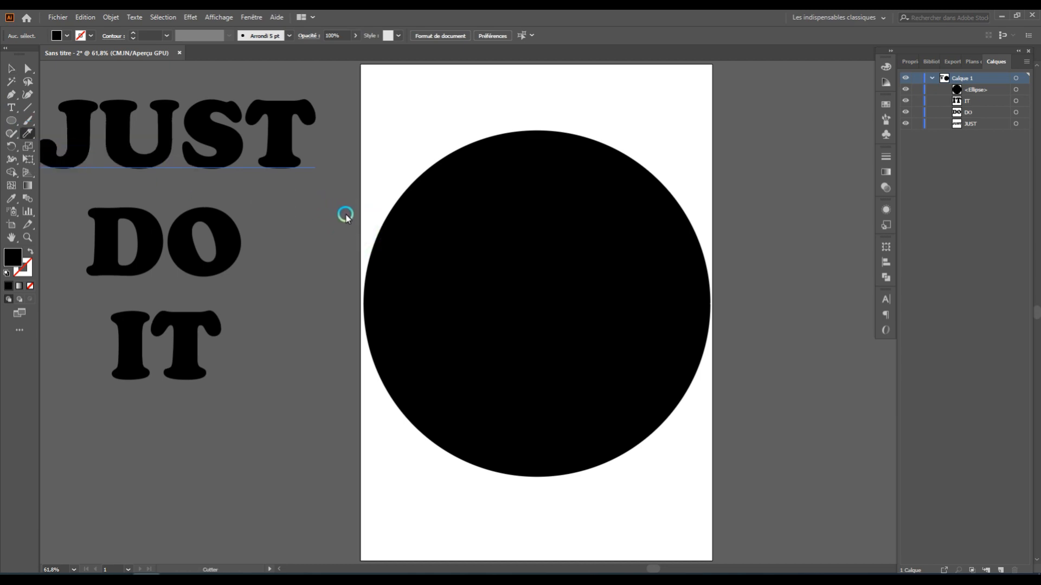
mouse_move(346, 215)
mouse_down()
mouse_move(492, 203)
mouse_move(579, 223)
mouse_move(701, 200)
mouse_up()
click(293, 279)
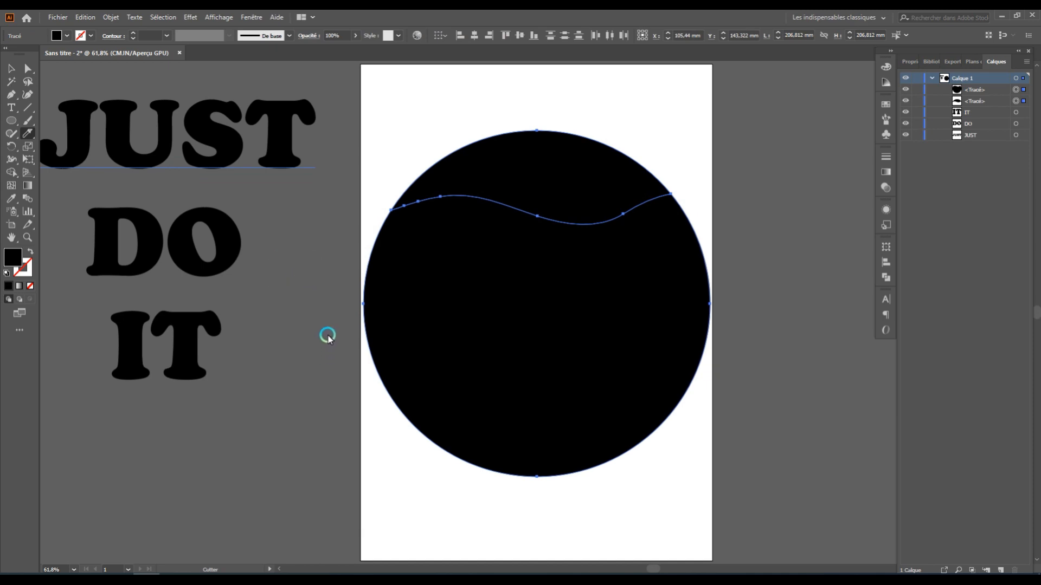
mouse_move(328, 336)
mouse_down()
mouse_move(421, 306)
mouse_move(492, 301)
mouse_move(618, 339)
mouse_move(739, 307)
mouse_up()
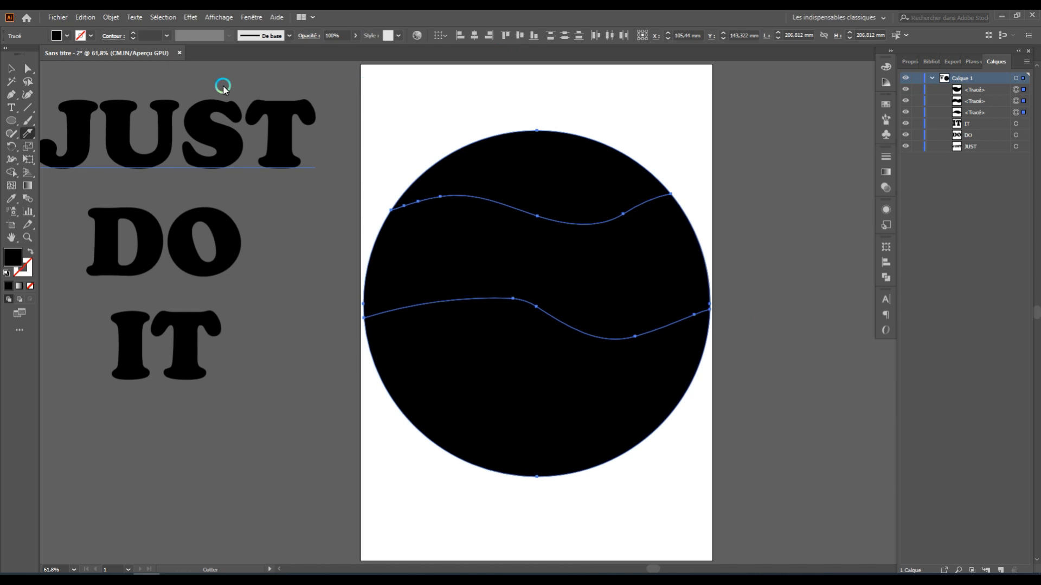
Step: Select the JUST text with the upper circle piece and distort the text into that shape with an envelope made from the top object
click(27, 68)
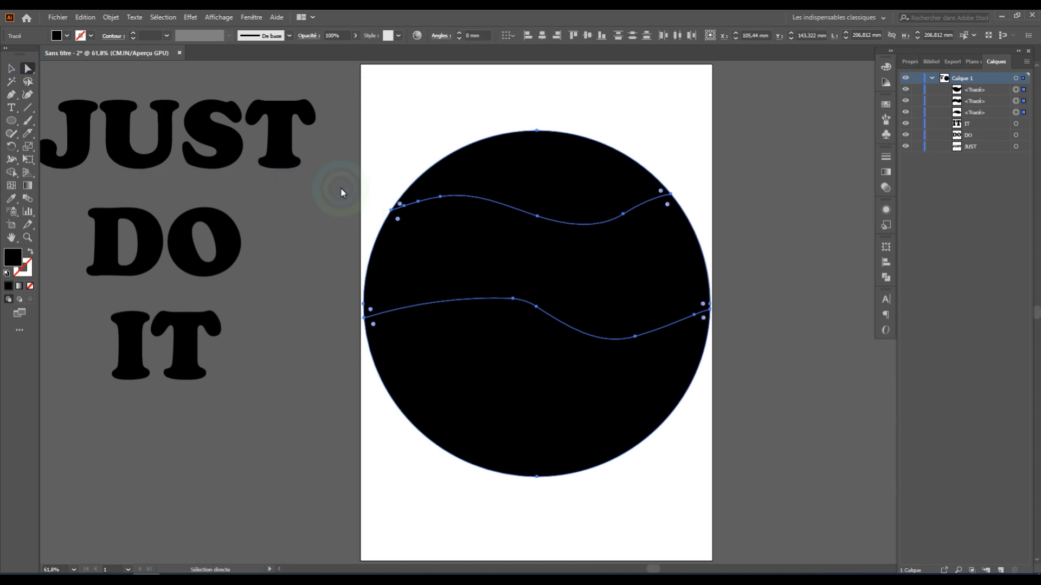
click(291, 146)
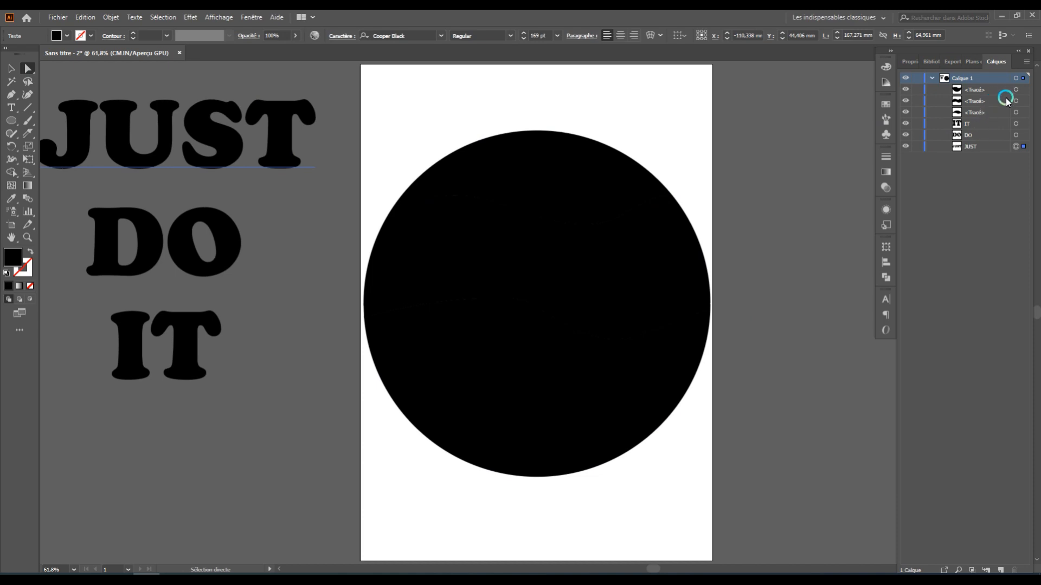
shift+click(1016, 113)
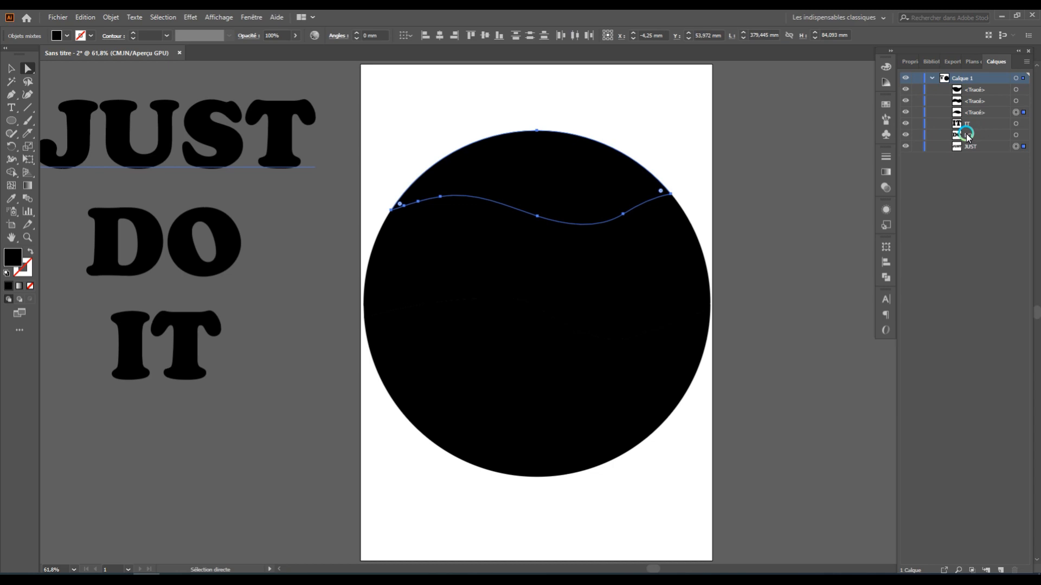
key(ctrl+alt+b)
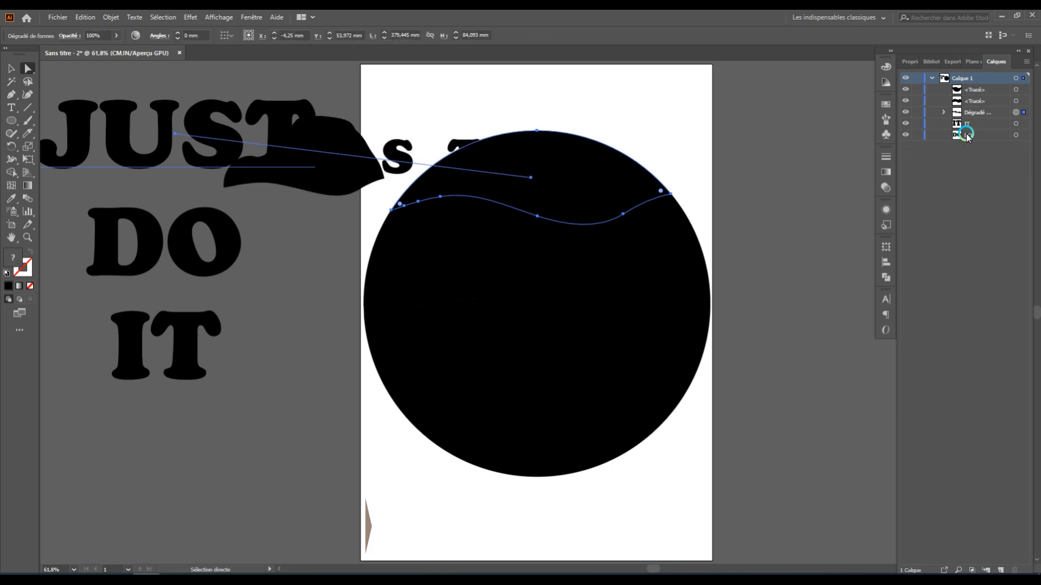
key(ctrl+z)
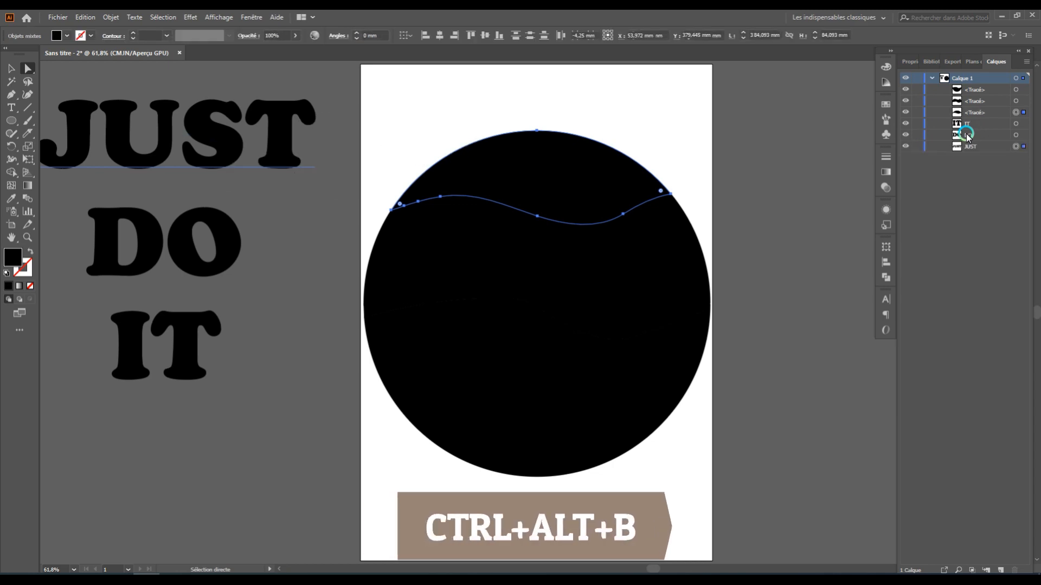
key(ctrl+alt+c)
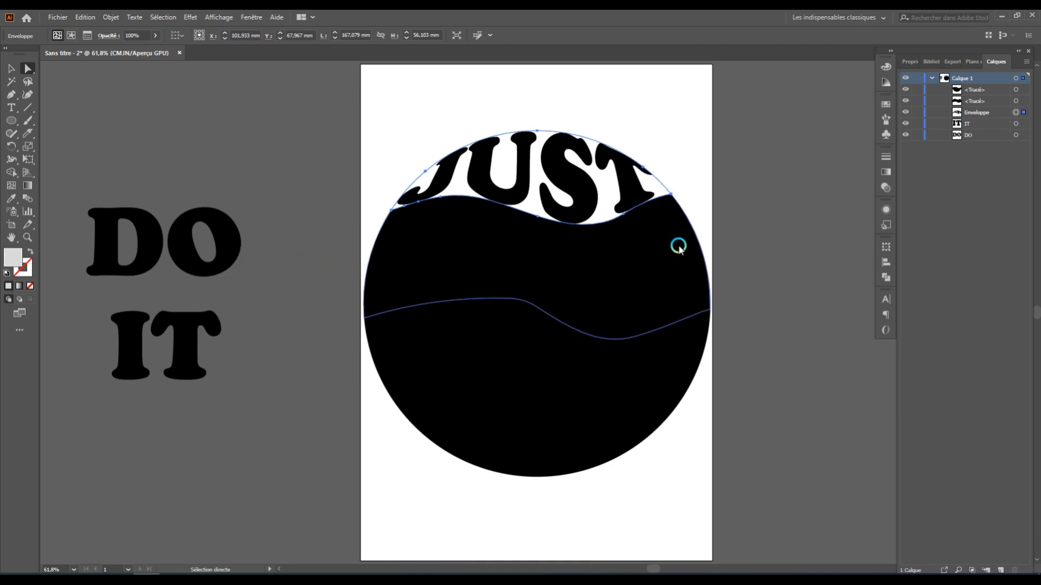
Step: Select the middle circle piece with the DO text and distort the text into that piece with a top-object envelope
click(1015, 102)
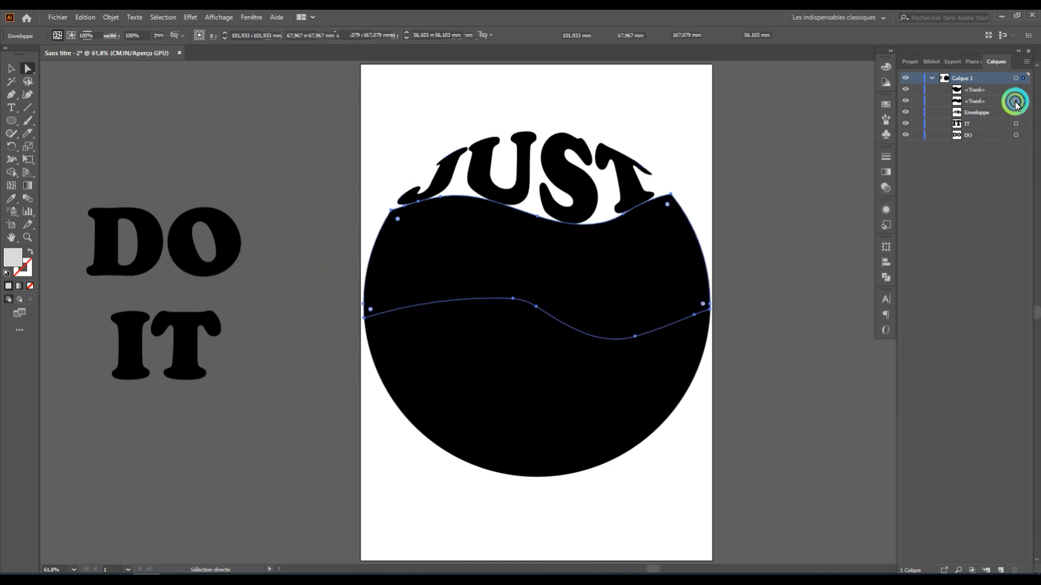
shift+click(1016, 136)
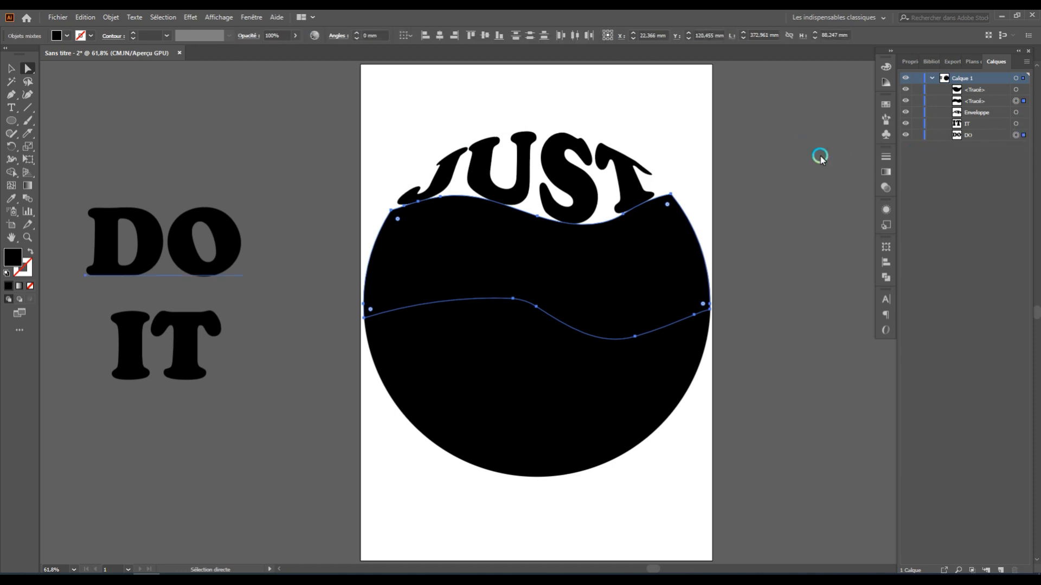
key(ctrl+alt+b)
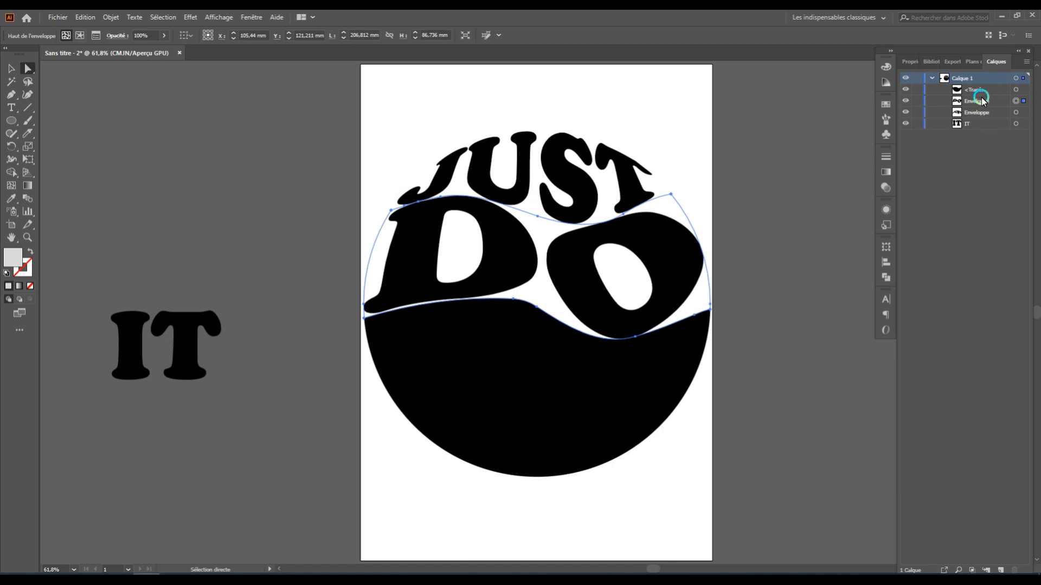
Step: Fit the IT text into the bottom circle piece with a top-object envelope distortion, and deselect the result
click(1017, 90)
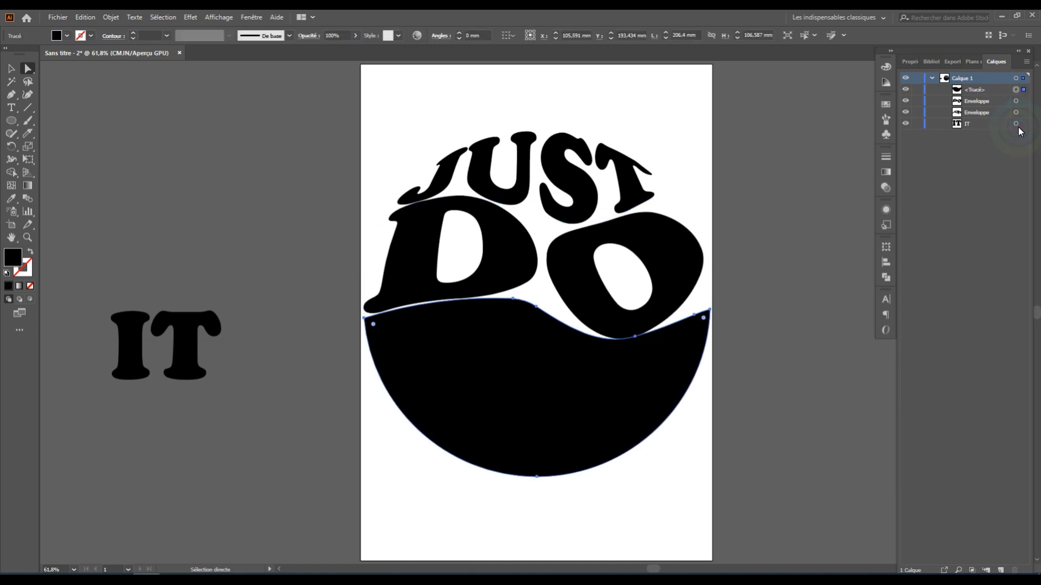
shift+click(1015, 124)
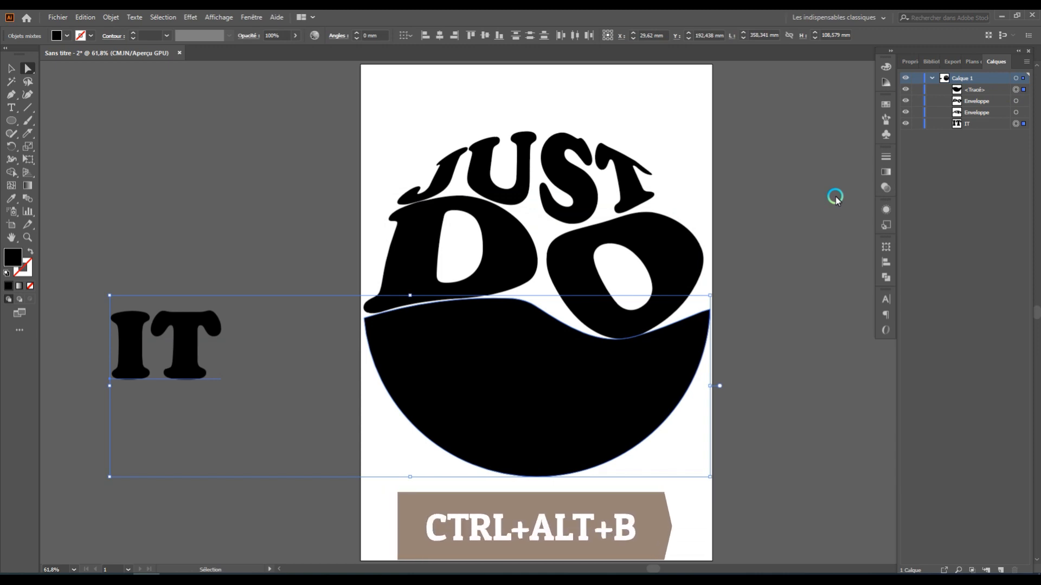
key(ctrl+alt+b)
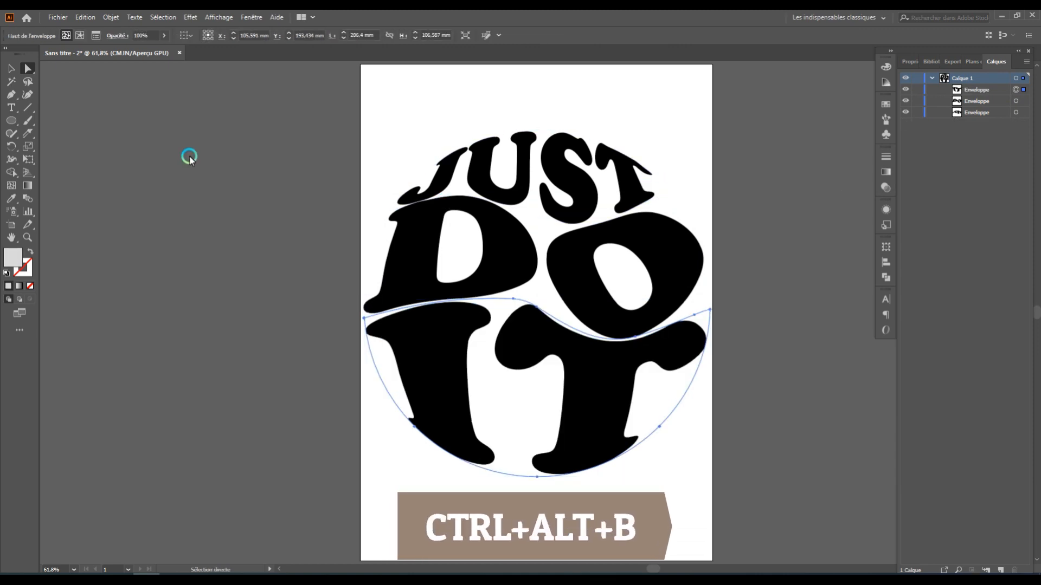
click(11, 69)
click(221, 238)
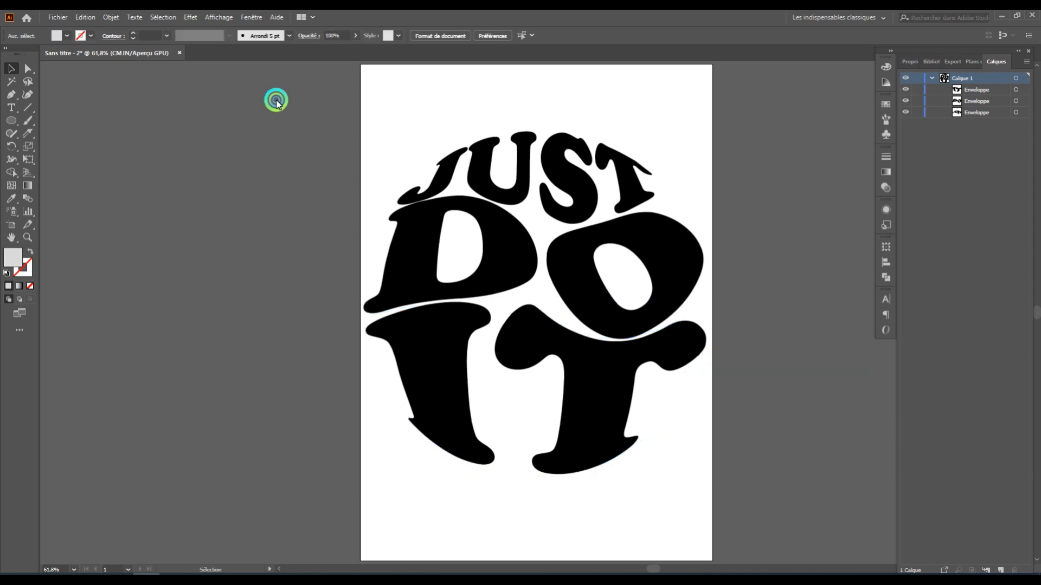
Step: Select all three envelopes and expand them with the Object and Fill options
key(a)
drag(283, 93, 761, 479)
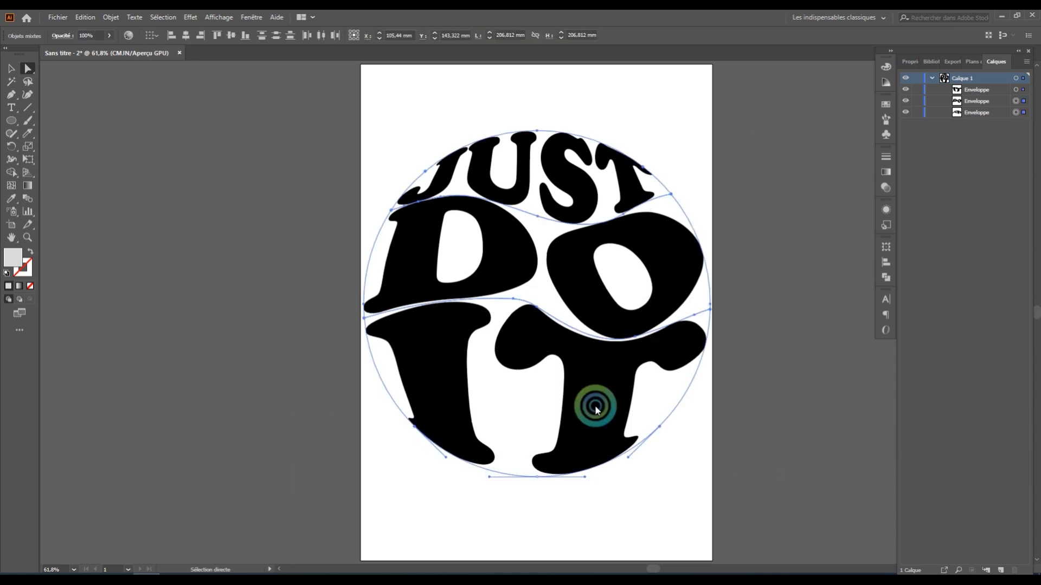
click(111, 17)
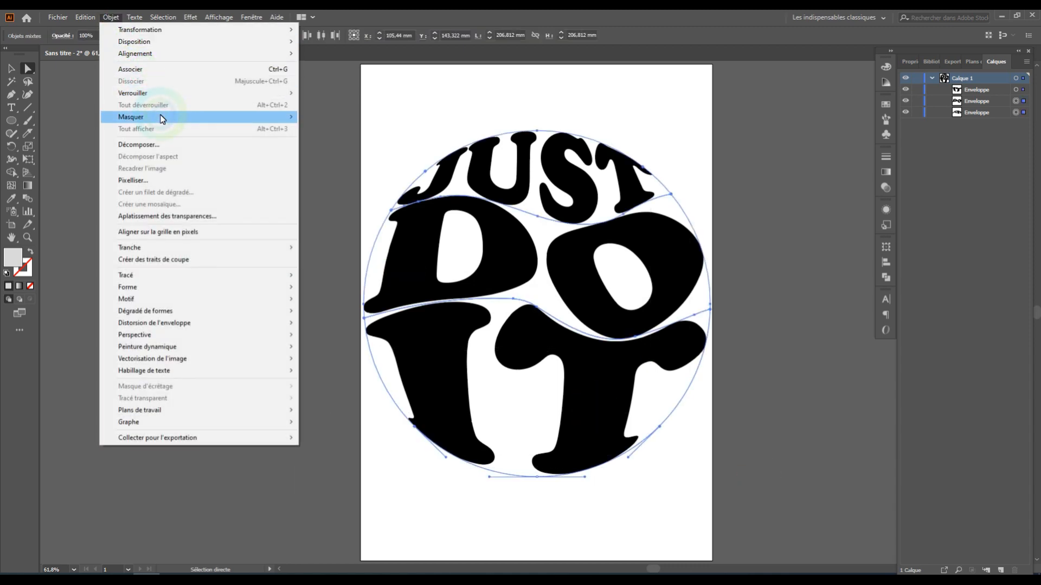
click(158, 145)
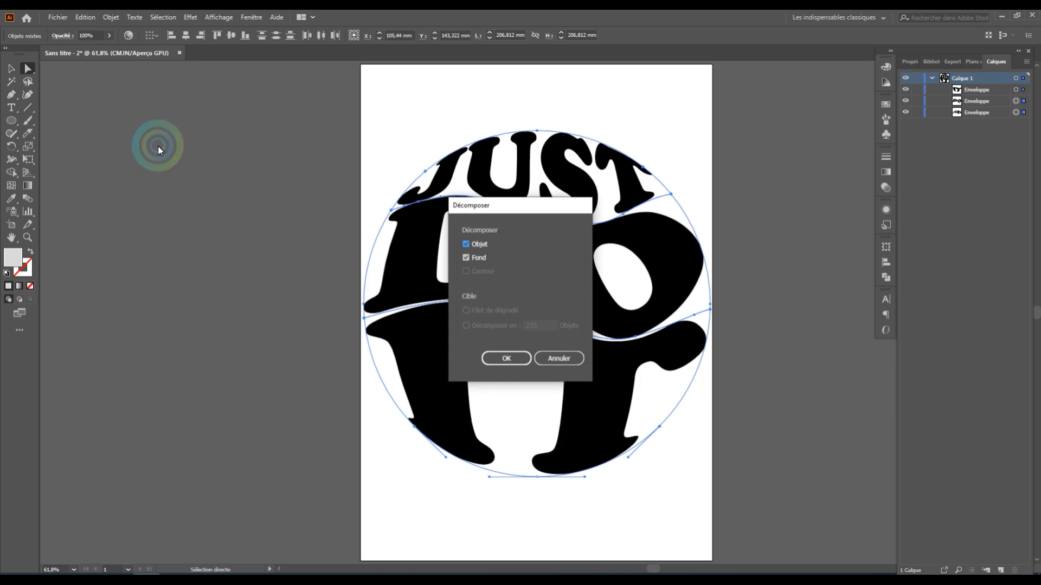
click(515, 357)
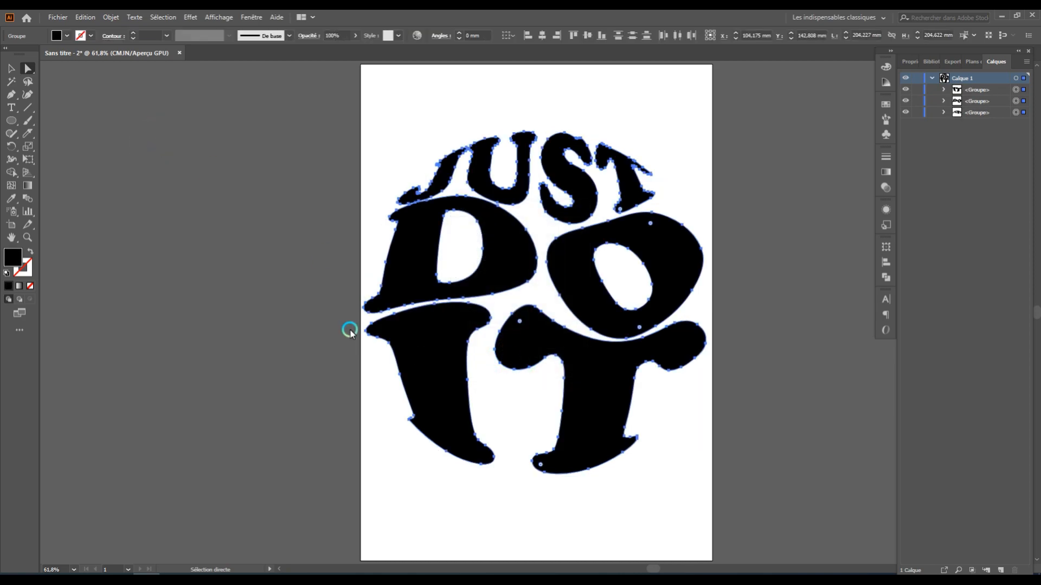
Step: Group the three expanded words and paste a copy of the group directly behind the original
key(v)
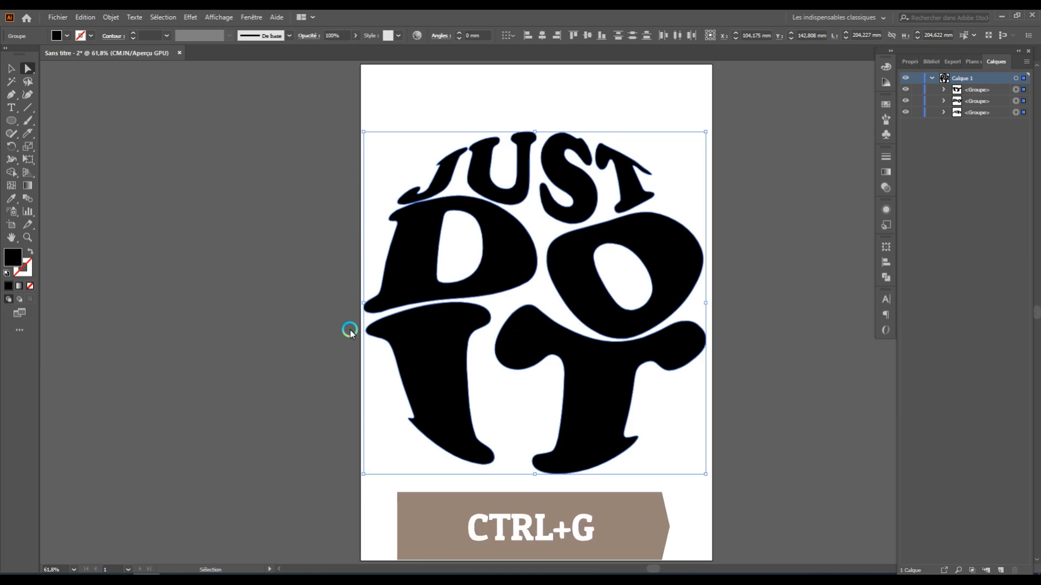
key(ctrl+g)
key(a)
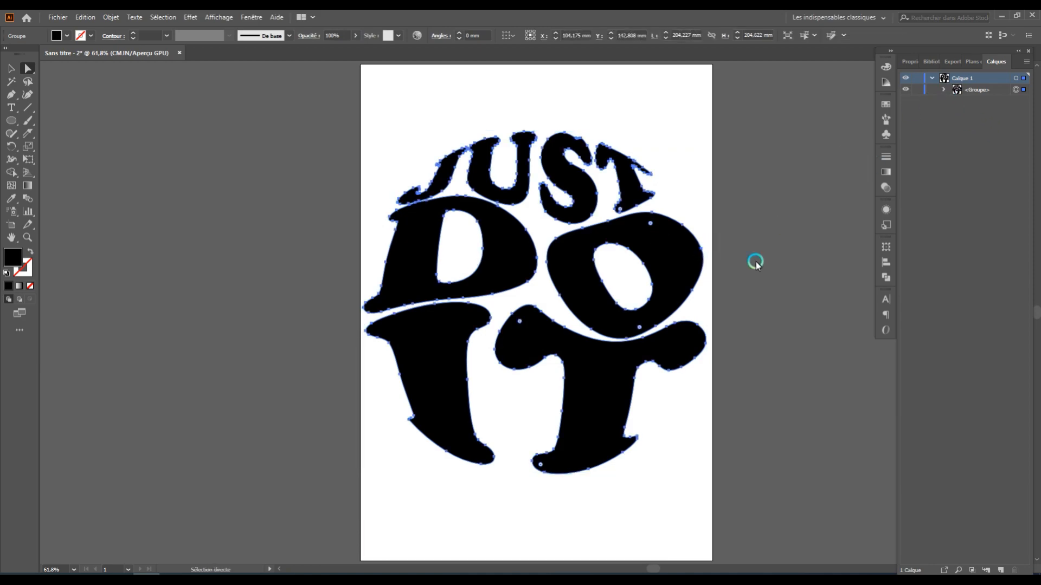
key(v)
key(ctrl+c)
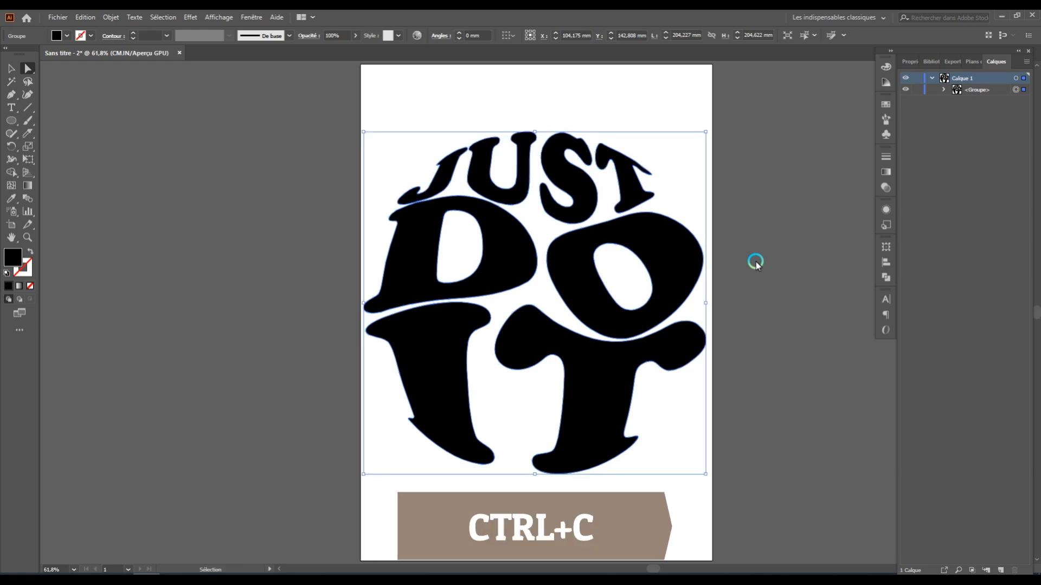
key(ctrl+b)
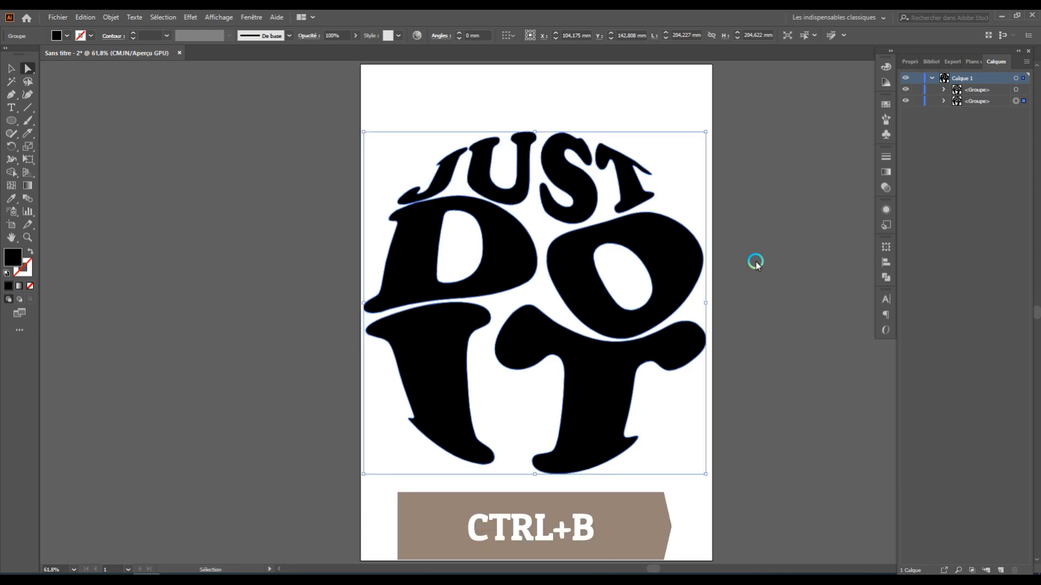
Step: Scale the rear copy of the lettering proportionally about its centre to about 52 mm wide
key(a)
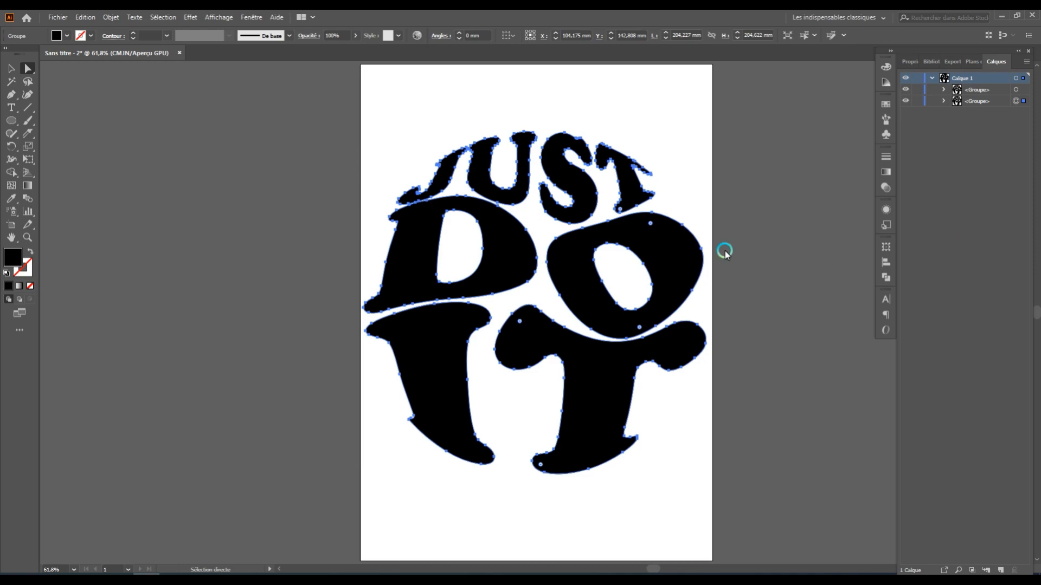
key(v)
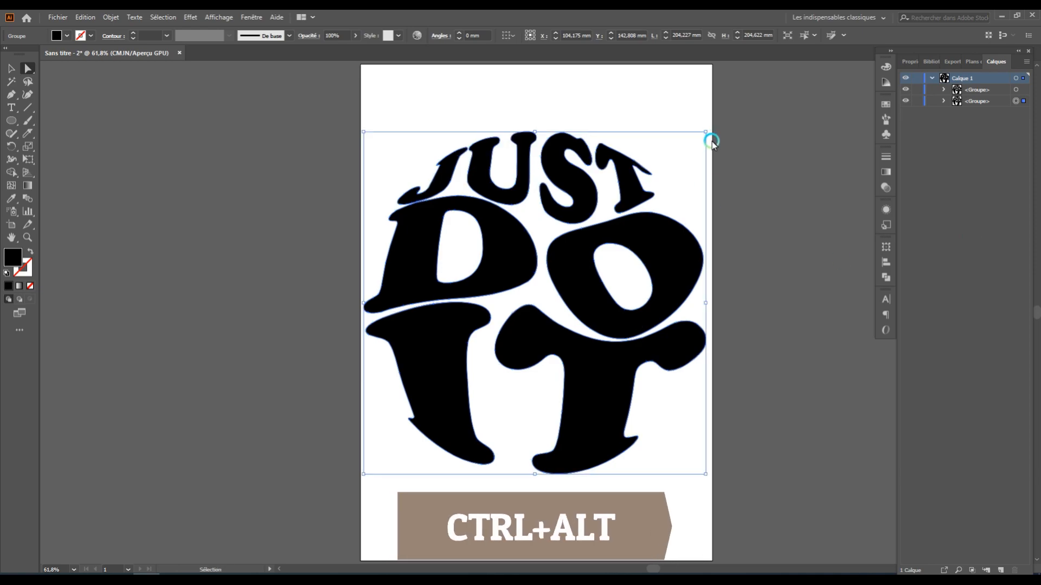
drag(704, 133, 600, 230)
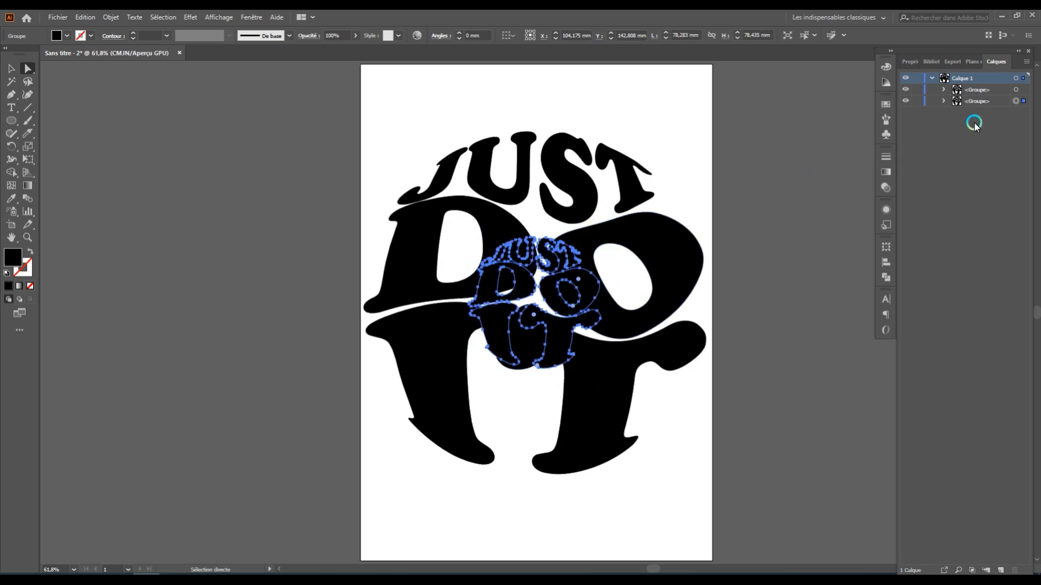
shift+click(1015, 90)
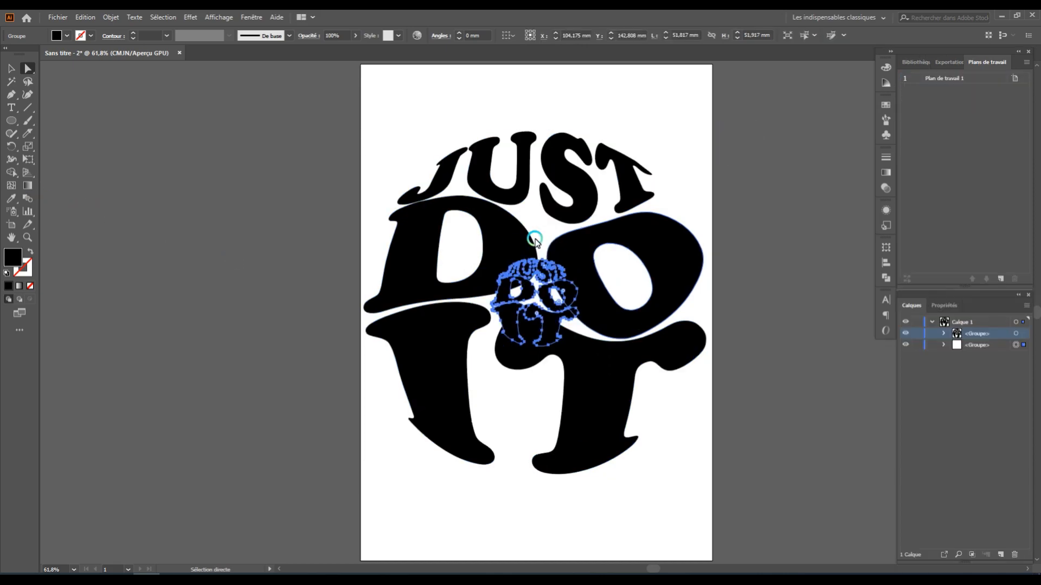
Step: Blend the large front lettering group with the small rear copy using 200 specified steps
shift+click(1015, 333)
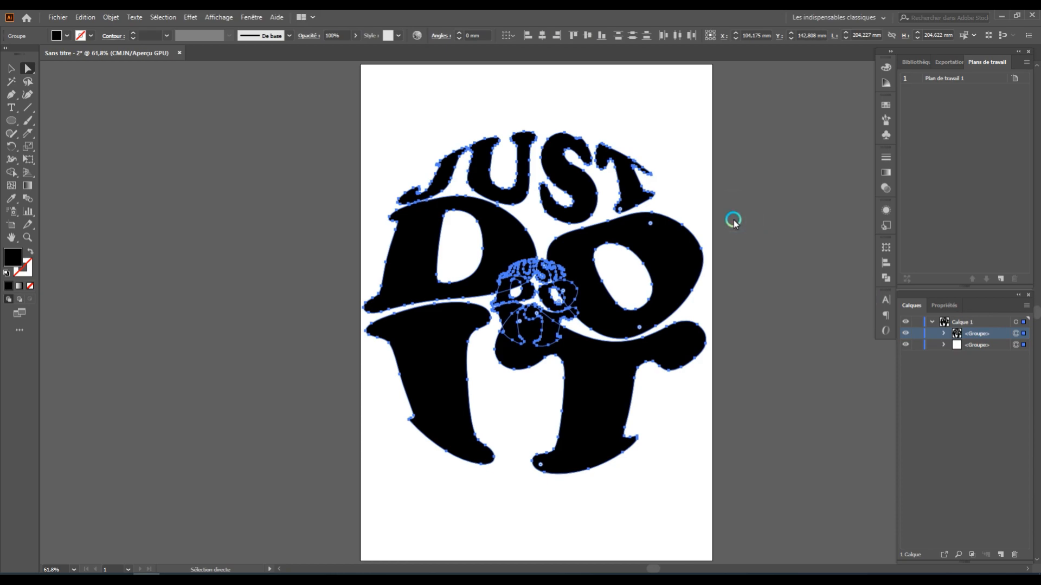
click(29, 200)
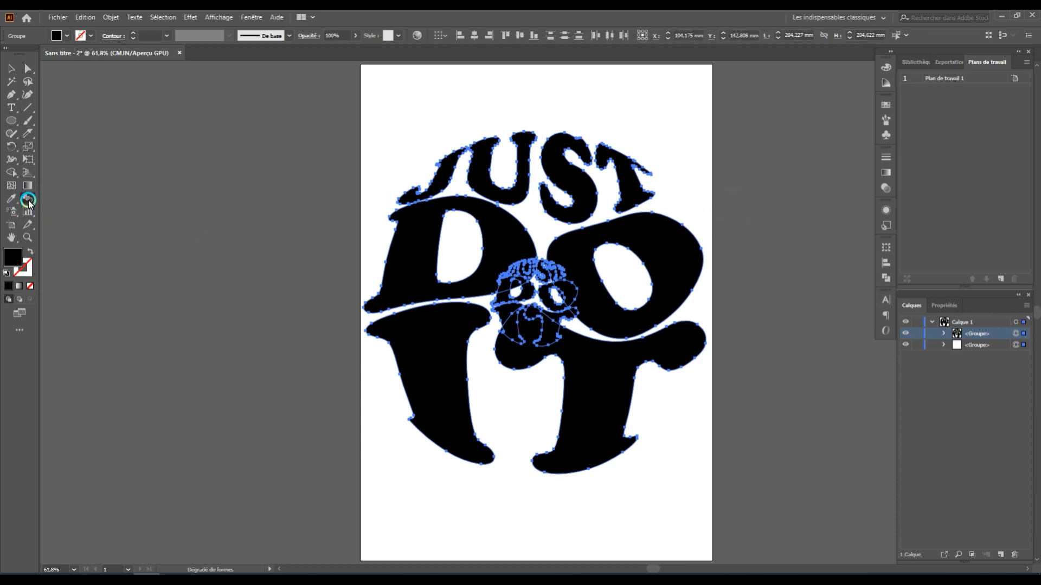
double_click(29, 200)
click(542, 270)
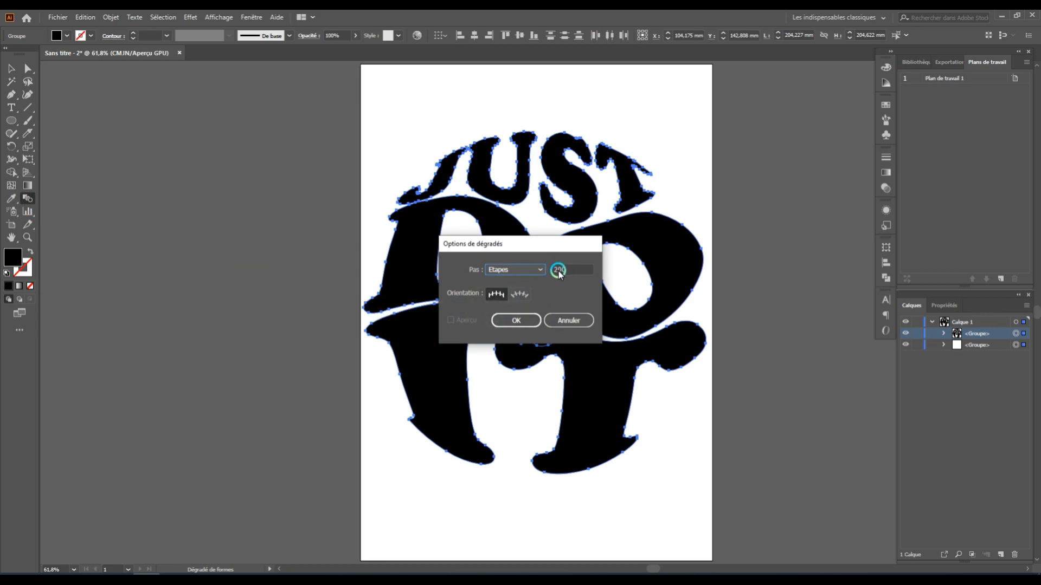
click(532, 269)
click(513, 298)
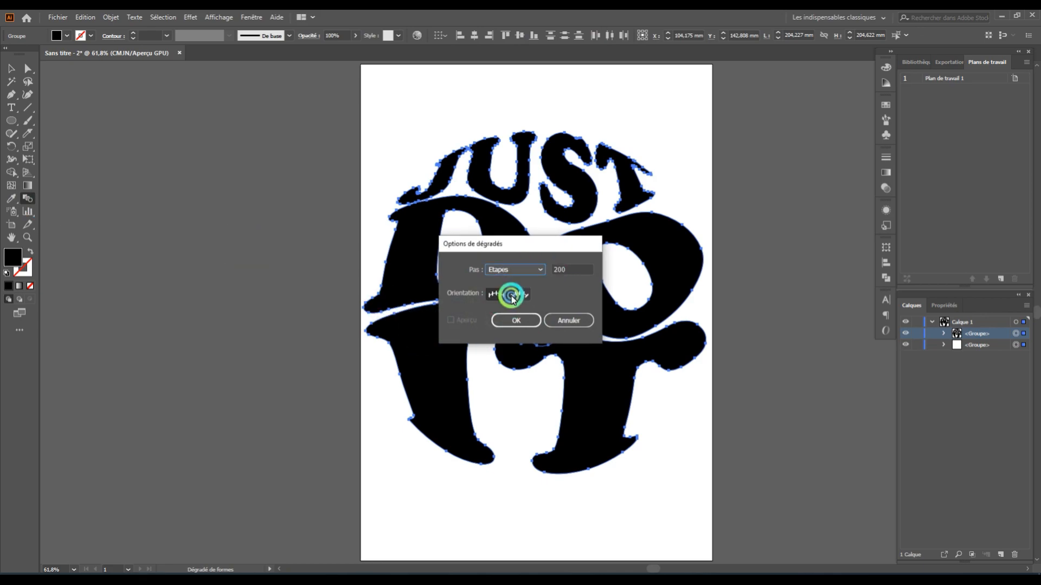
click(571, 268)
click(525, 320)
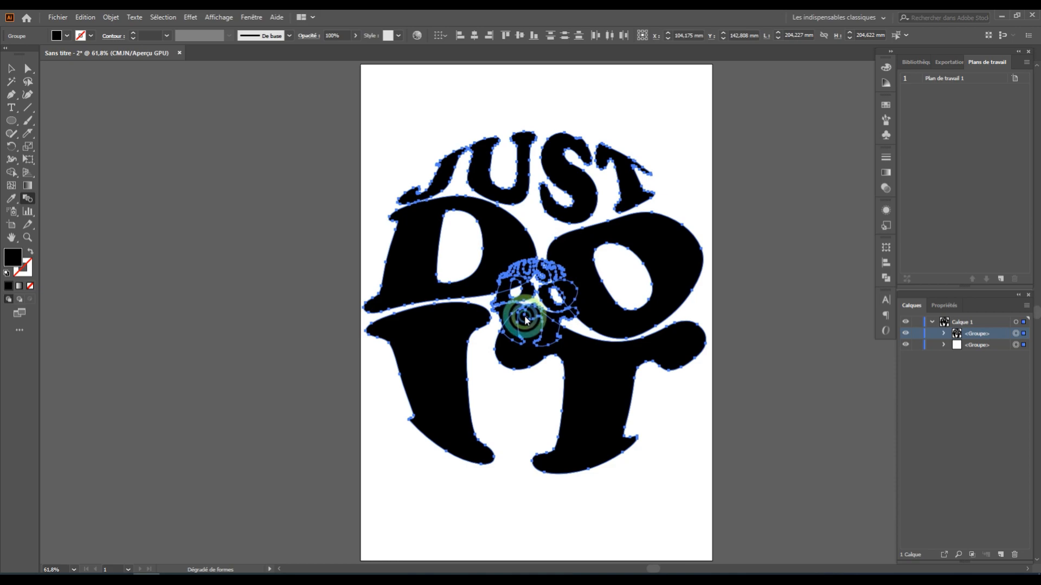
click(593, 311)
key(ctrl+alt+b)
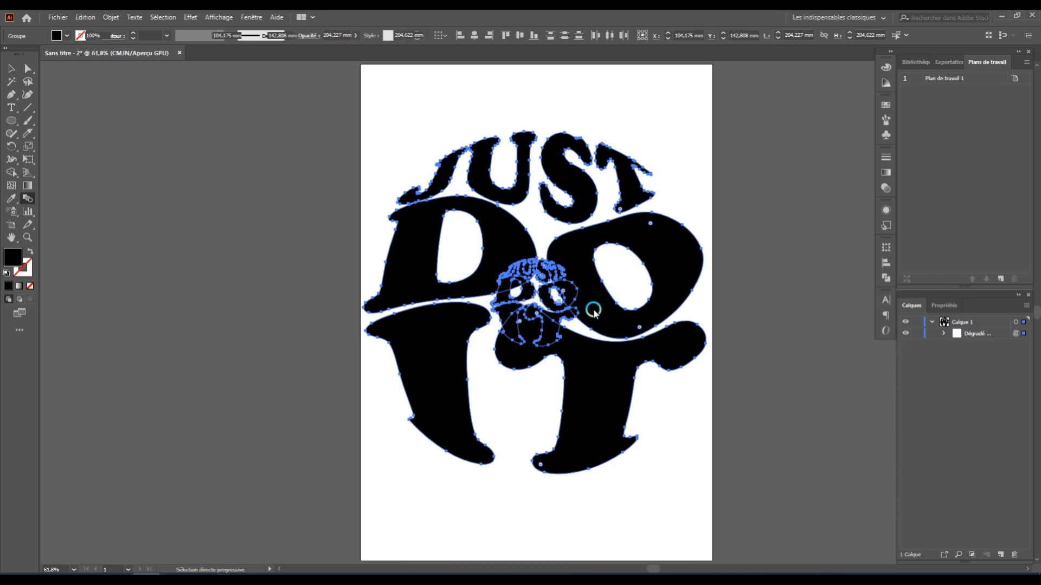
Step: Select the large front lettering group inside the blend and fill it with orange
click(992, 339)
click(943, 334)
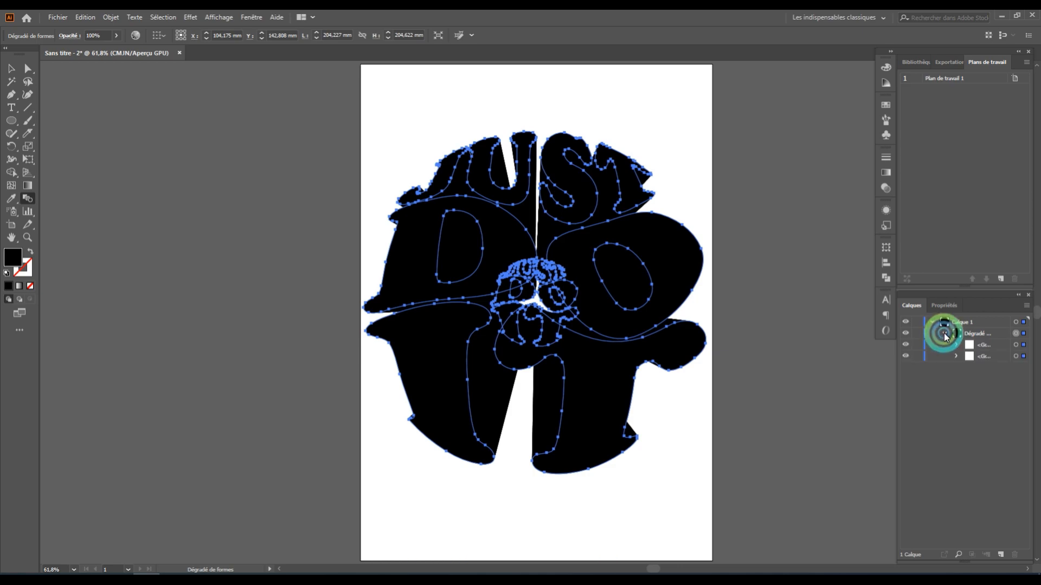
click(1015, 346)
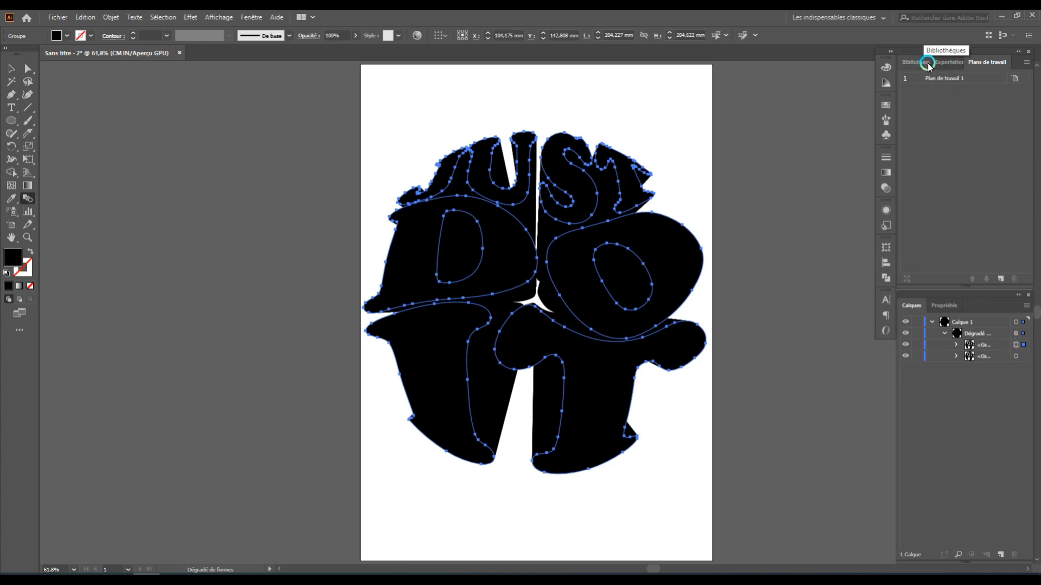
click(939, 307)
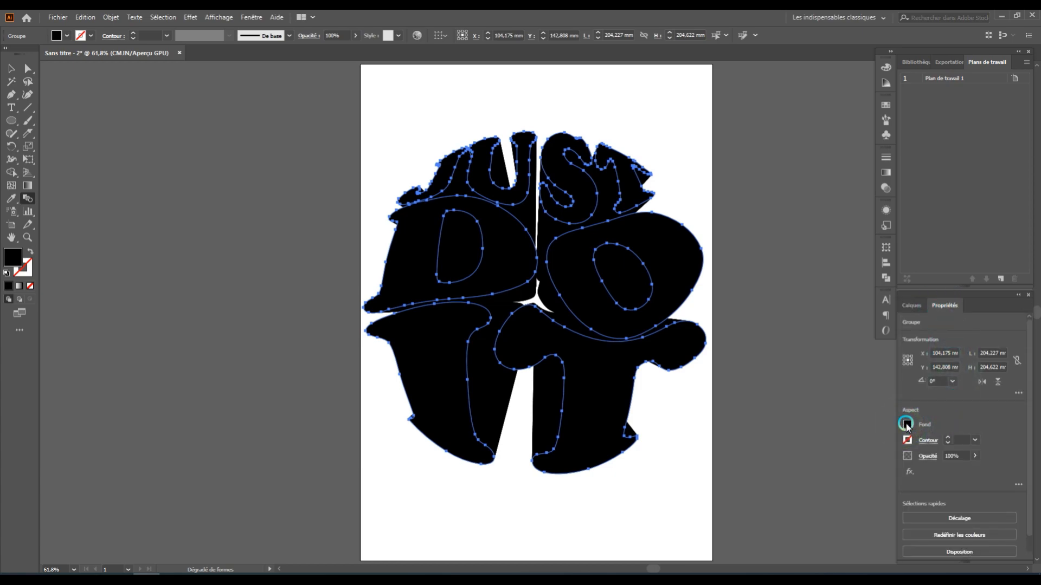
click(907, 425)
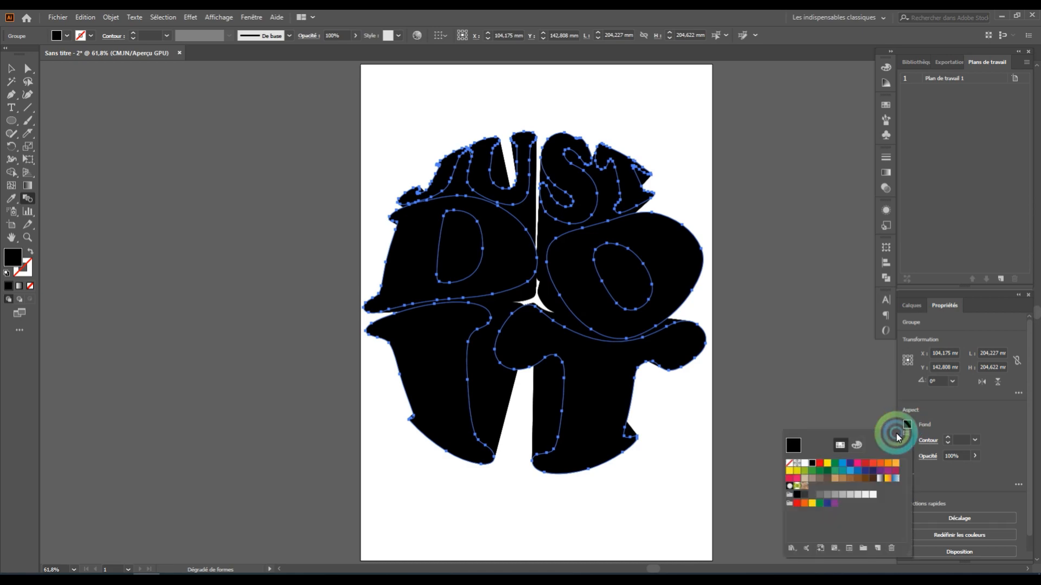
click(873, 464)
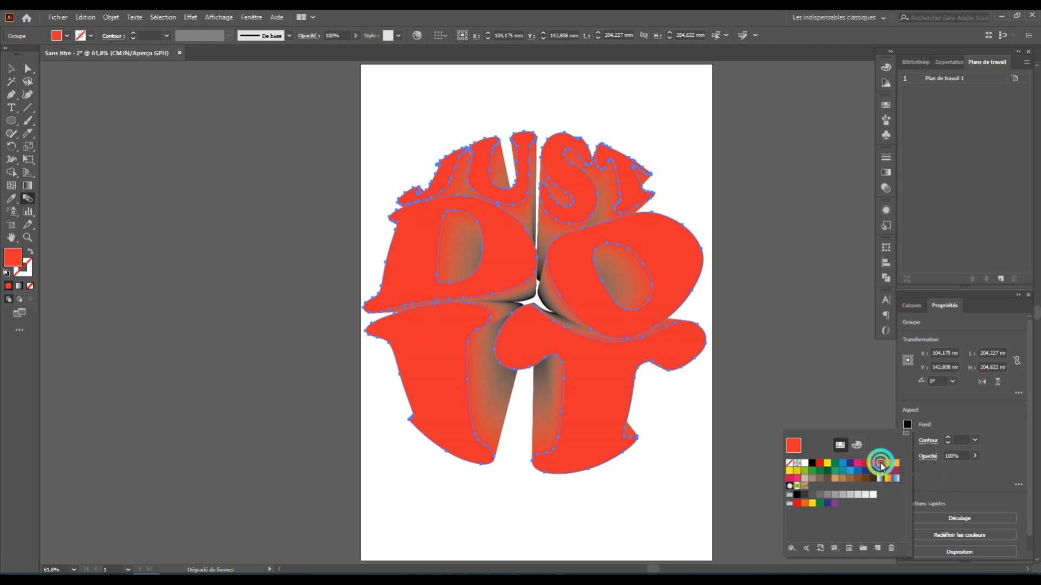
click(881, 464)
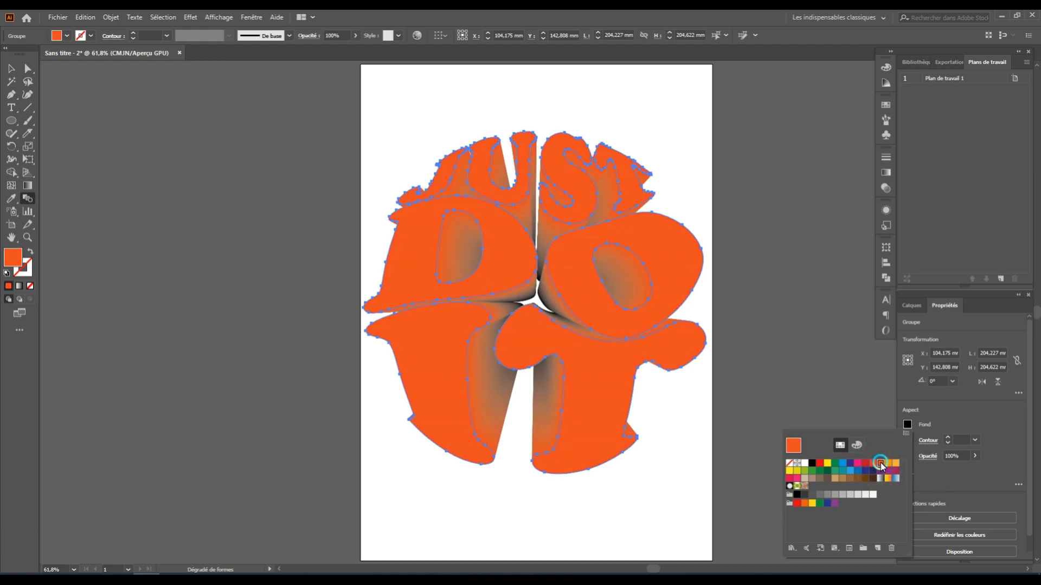
click(906, 424)
click(930, 369)
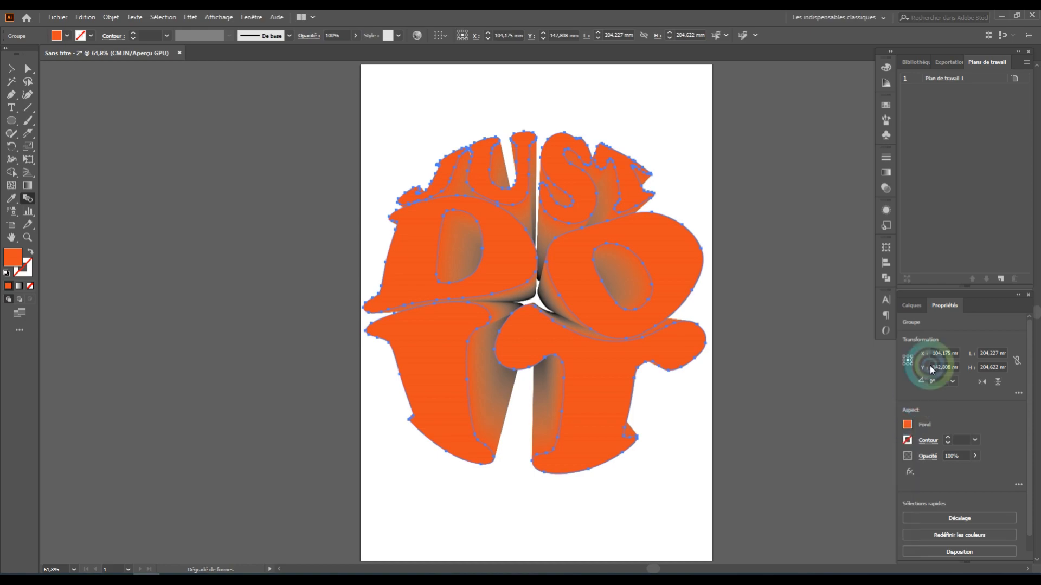
Step: Give the small rear lettering group inside the blend a black 40 pt stroke
click(917, 305)
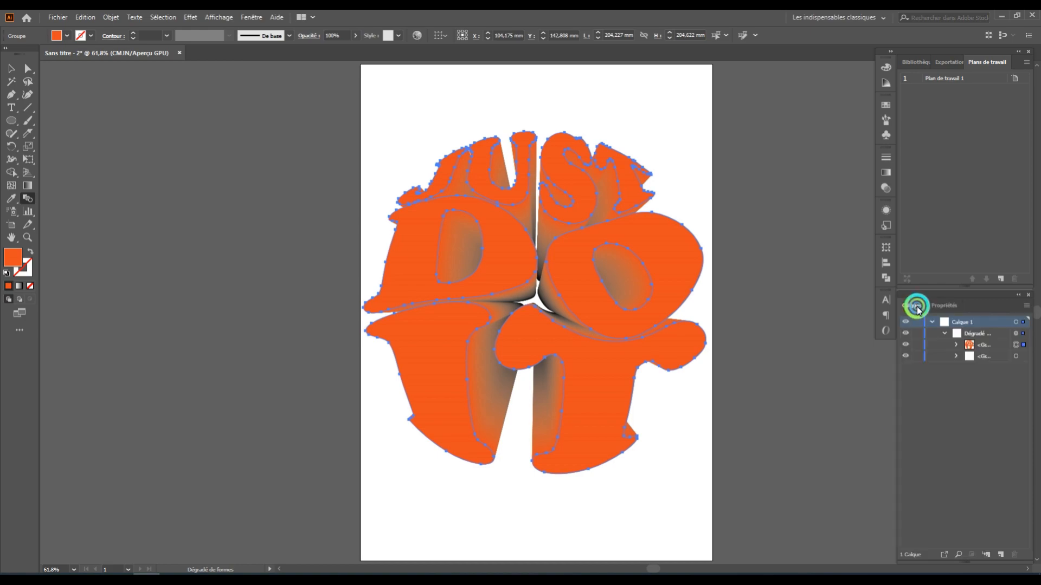
click(1016, 355)
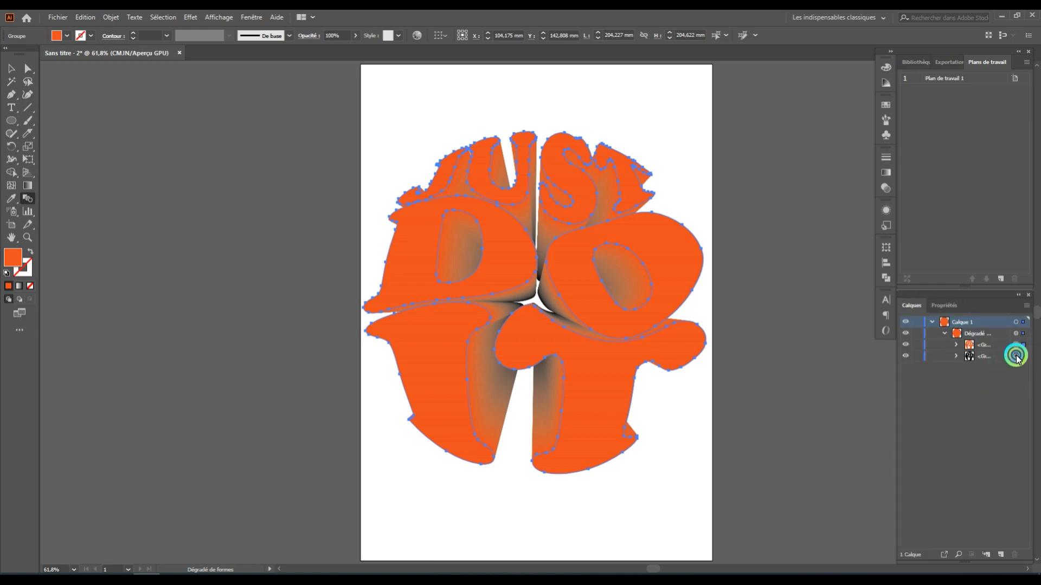
click(941, 307)
click(980, 401)
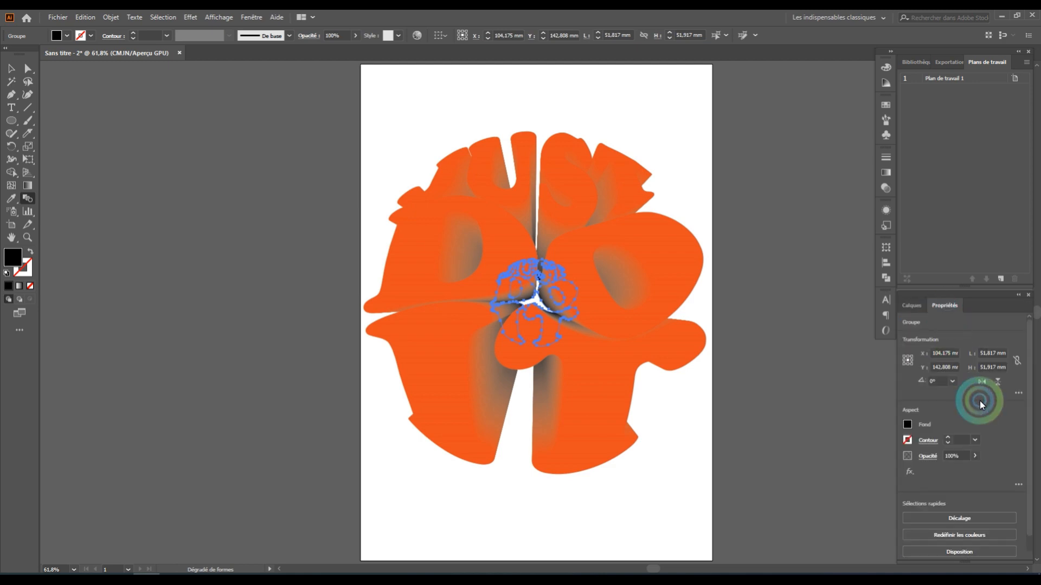
click(907, 440)
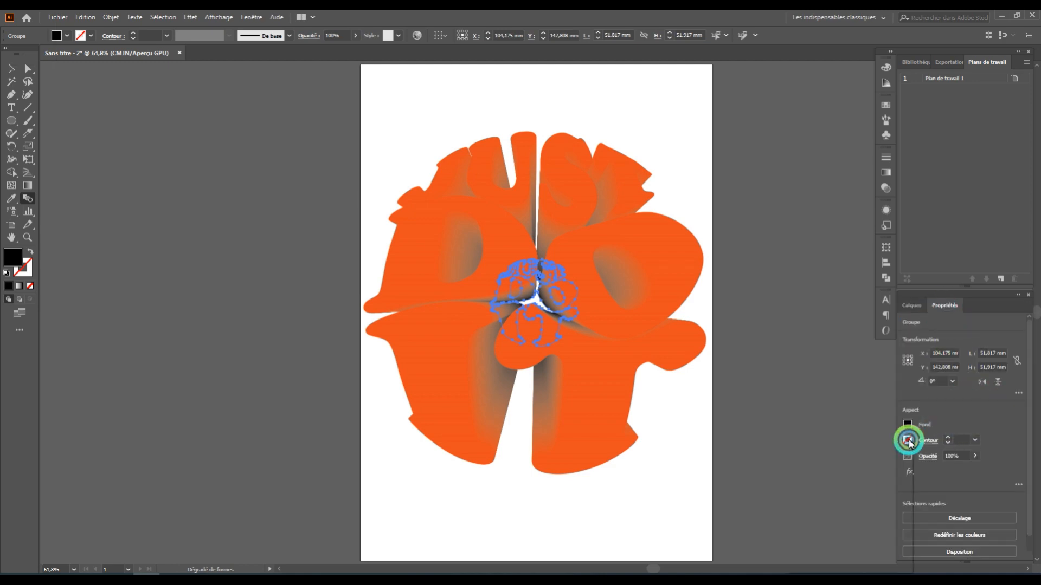
click(911, 305)
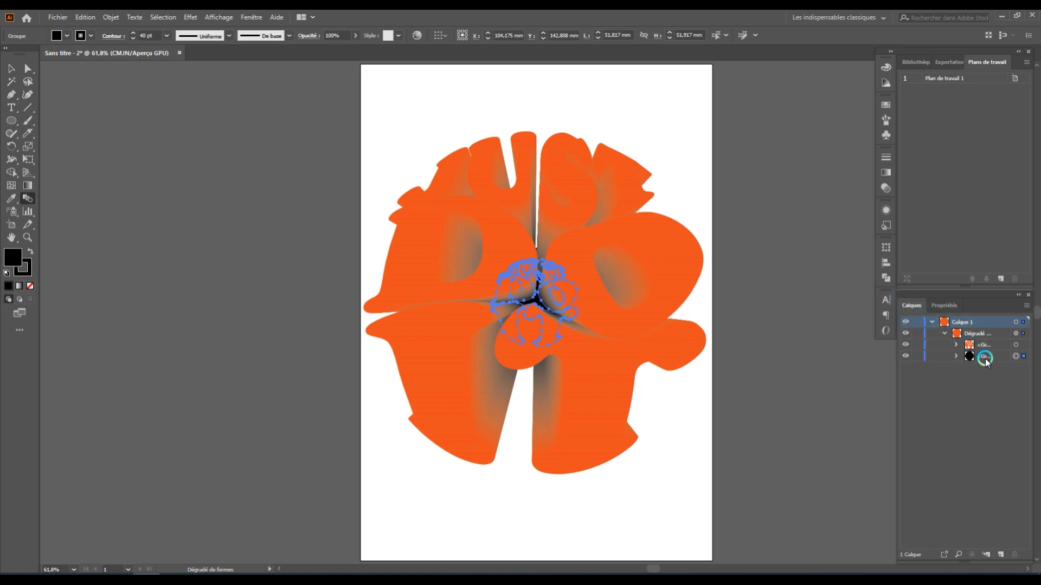
Step: Give the large orange lettering group a black stroke with a weight of 6 pt
click(1016, 346)
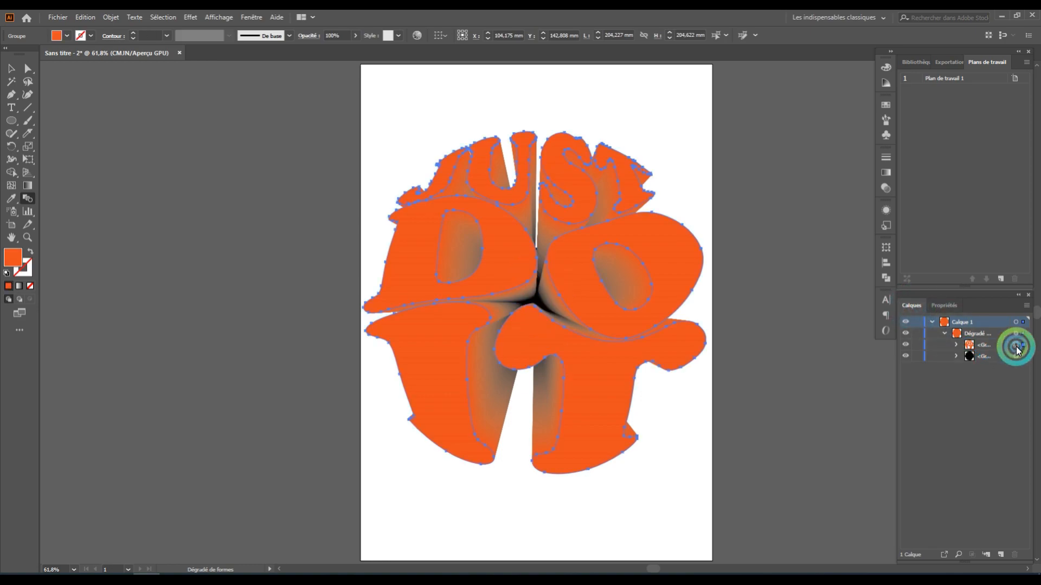
click(953, 306)
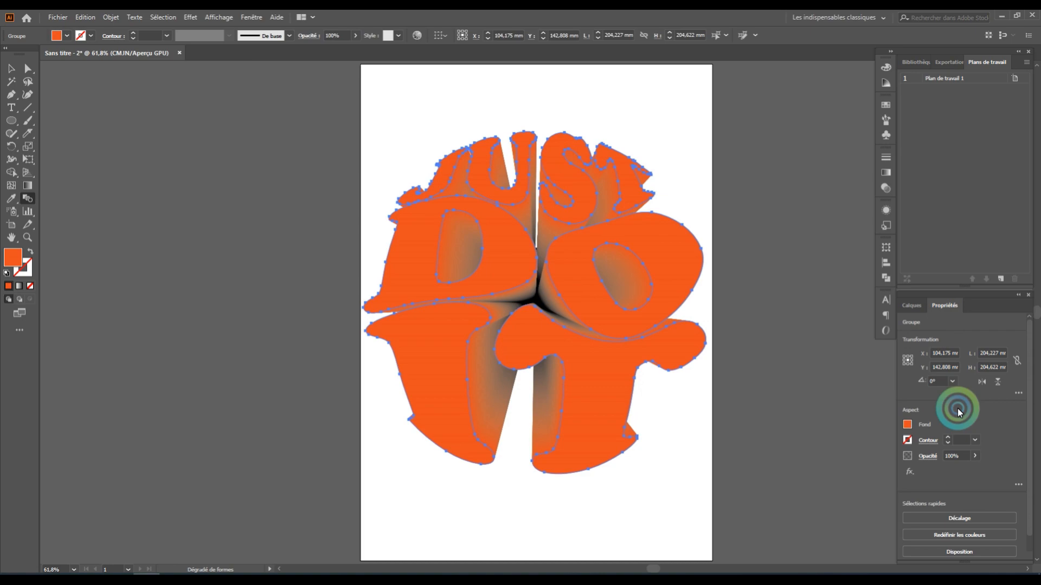
click(914, 441)
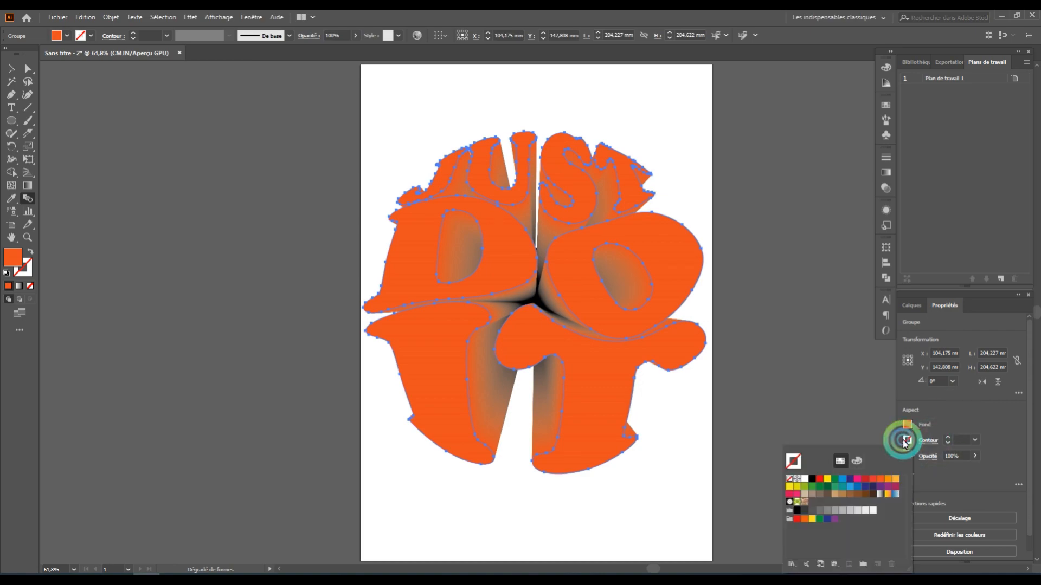
click(811, 481)
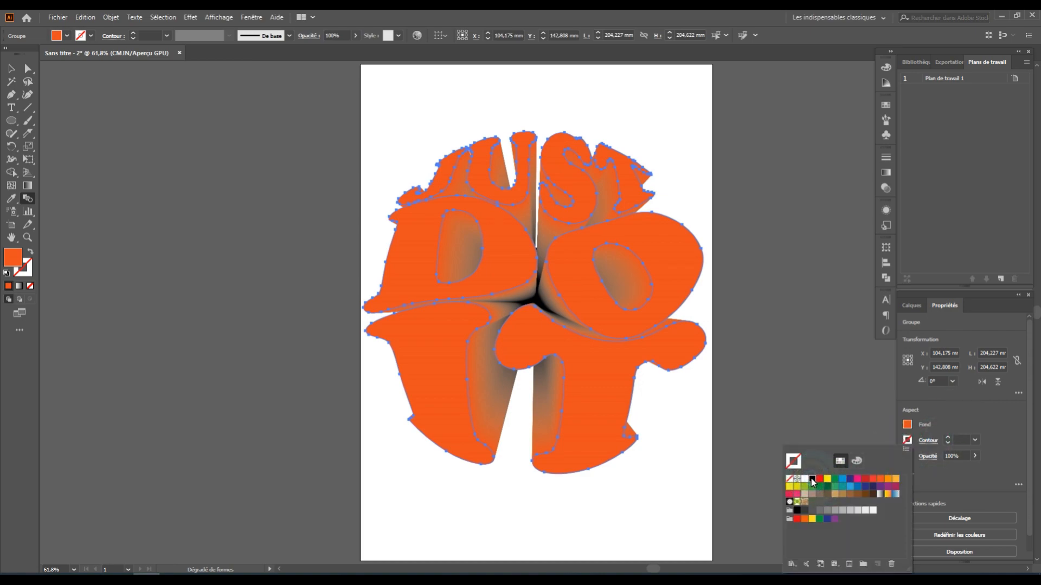
click(915, 439)
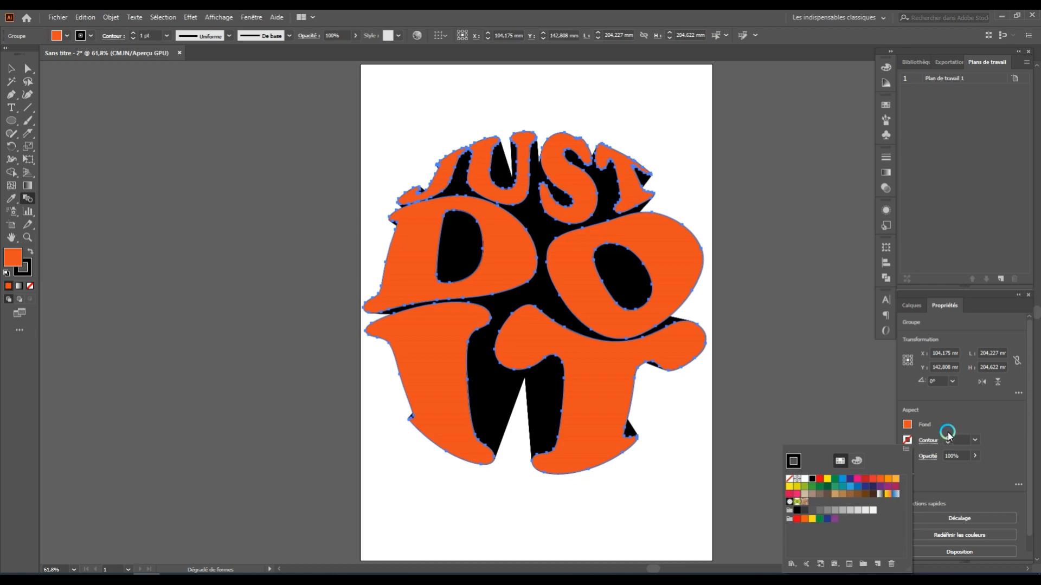
click(948, 440)
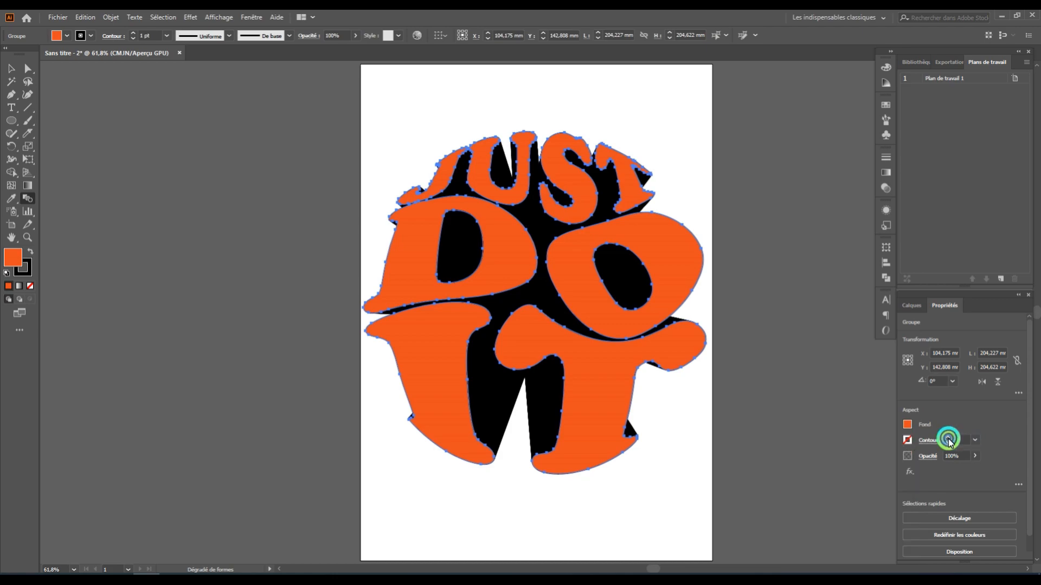
click(948, 438)
click(947, 435)
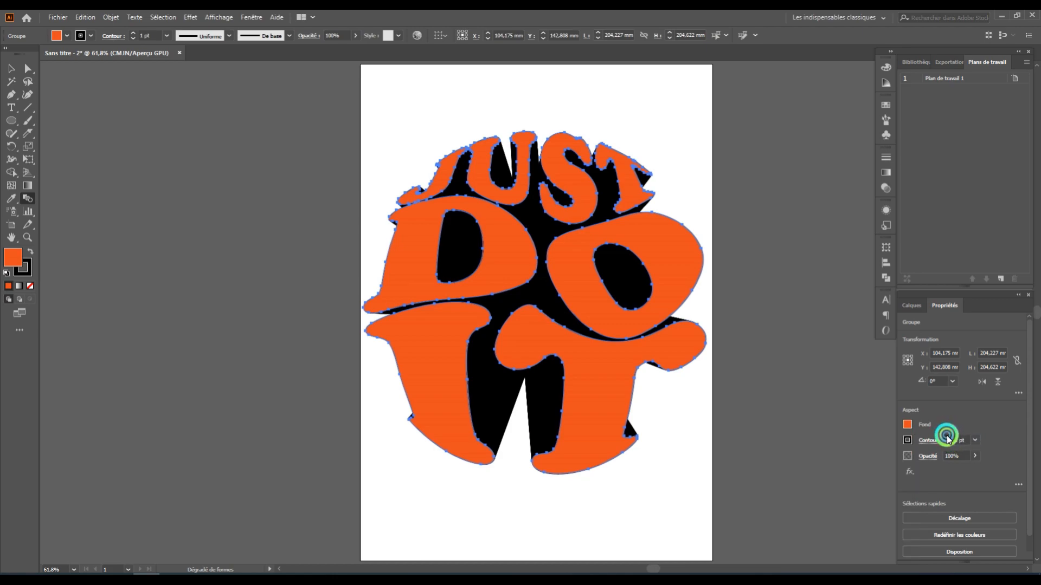
click(947, 436)
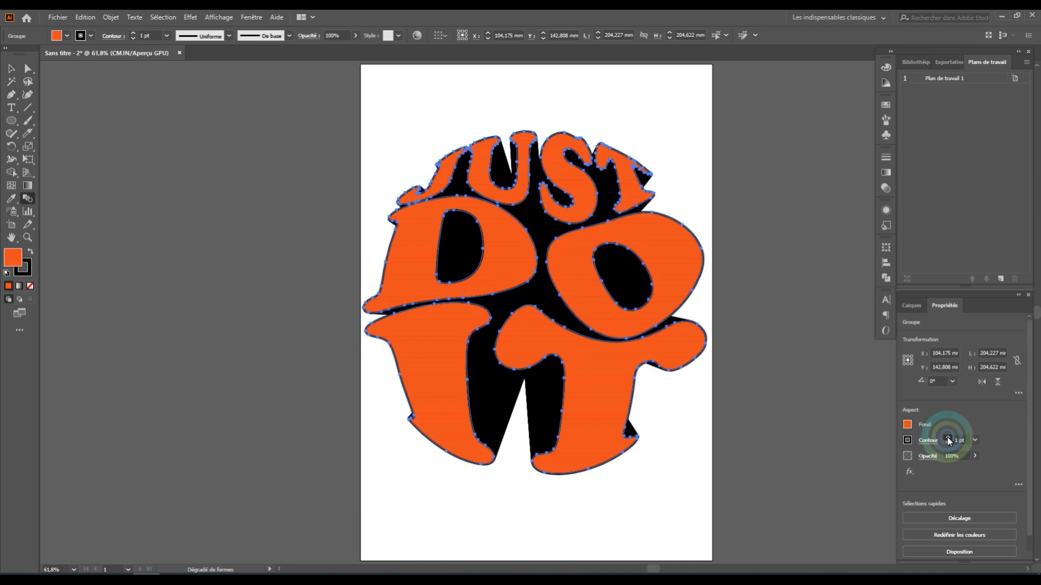
click(970, 399)
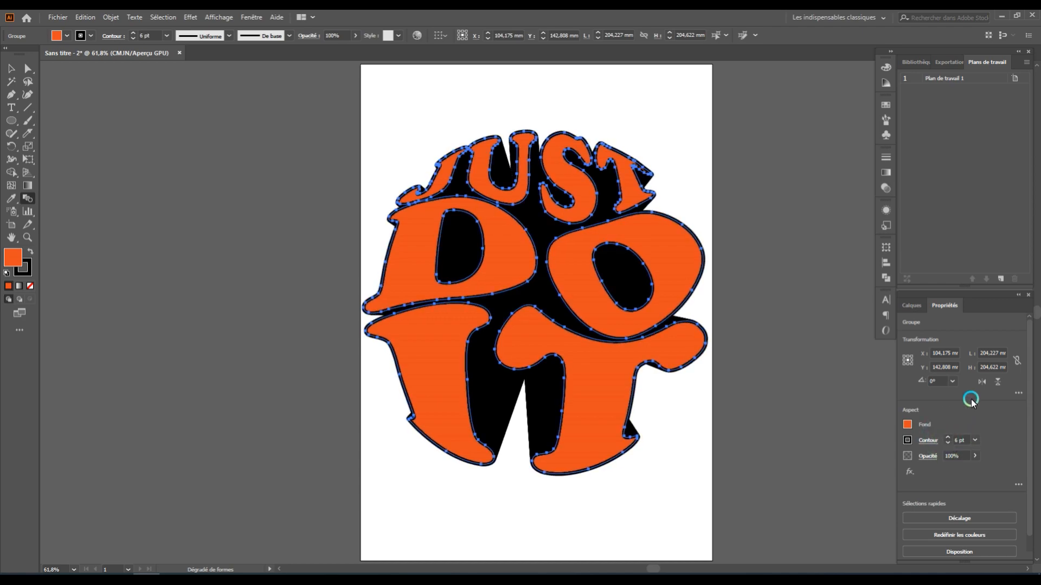
Step: Select the small rear lettering group inside the blend and remove its stroke
click(915, 308)
click(949, 336)
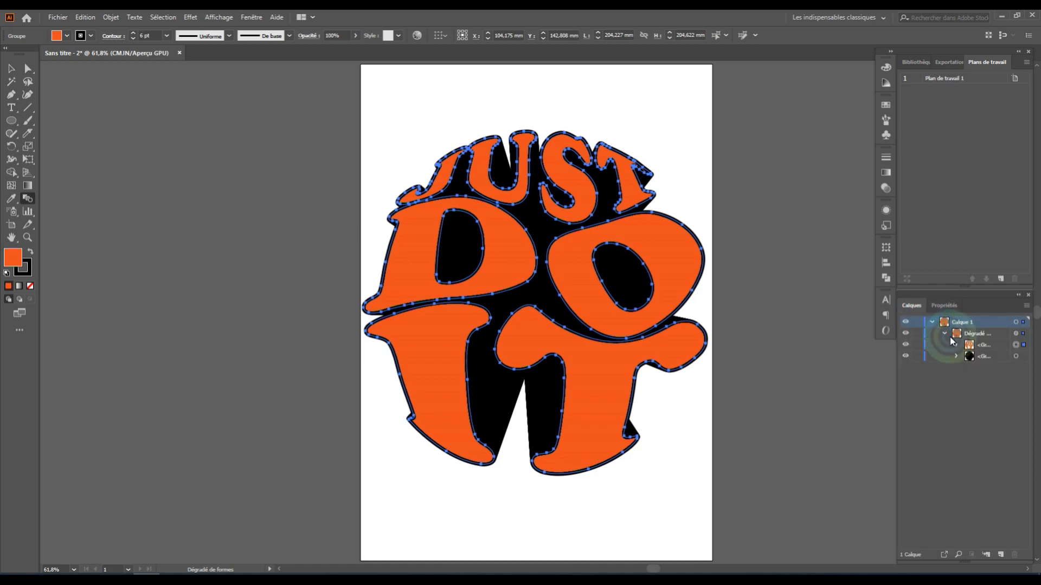
click(1017, 358)
click(945, 307)
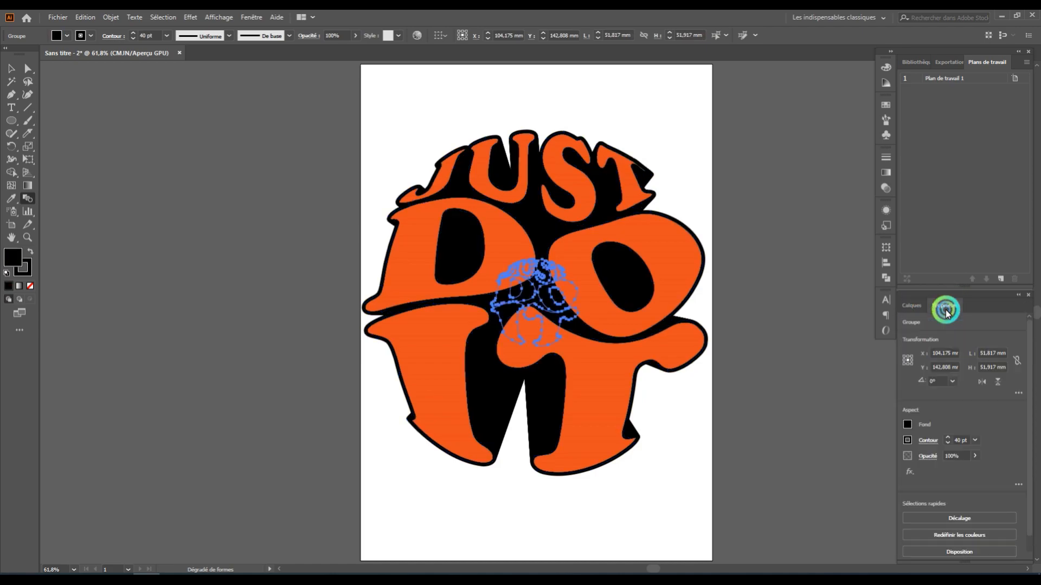
click(935, 376)
click(925, 441)
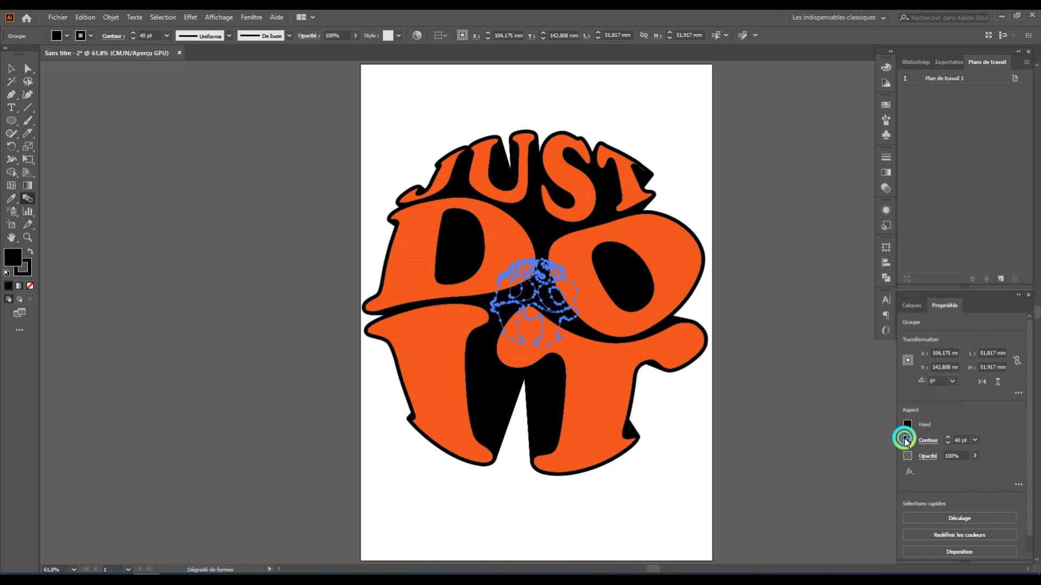
click(904, 439)
click(789, 480)
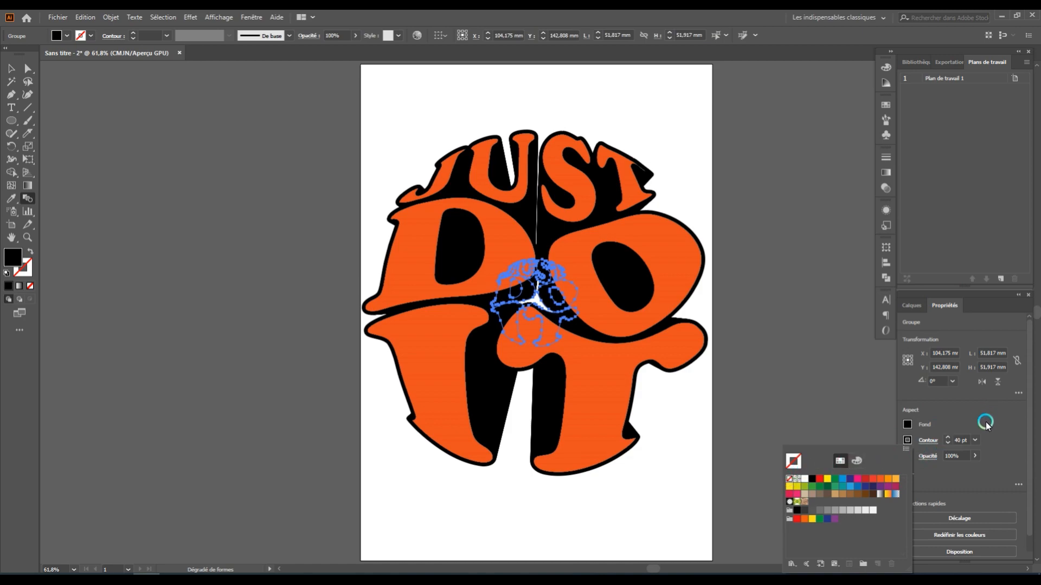
click(974, 441)
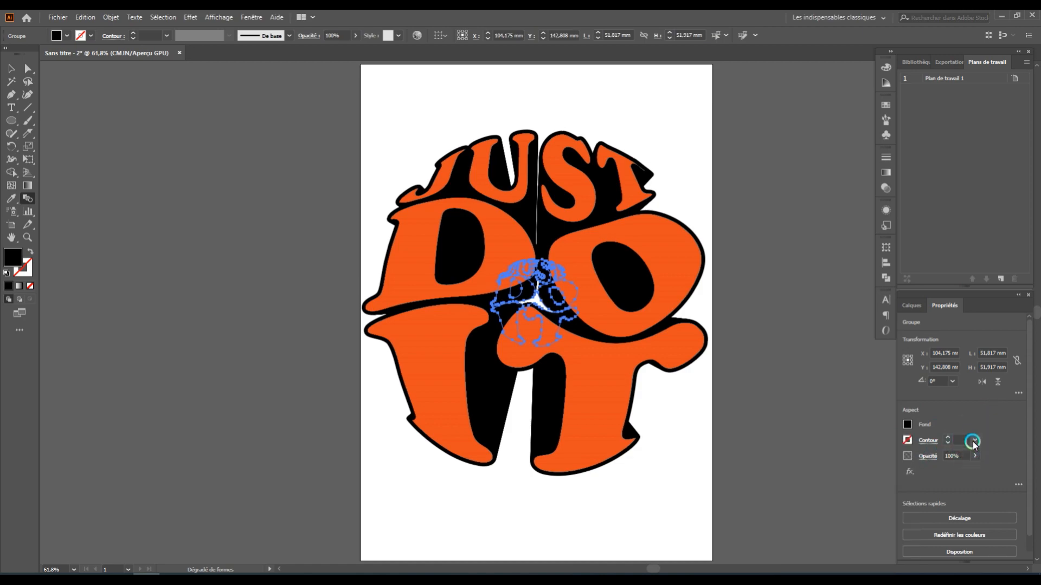
Step: Select the large orange lettering group inside the blend and set its stroke weight to 5 pt
click(911, 305)
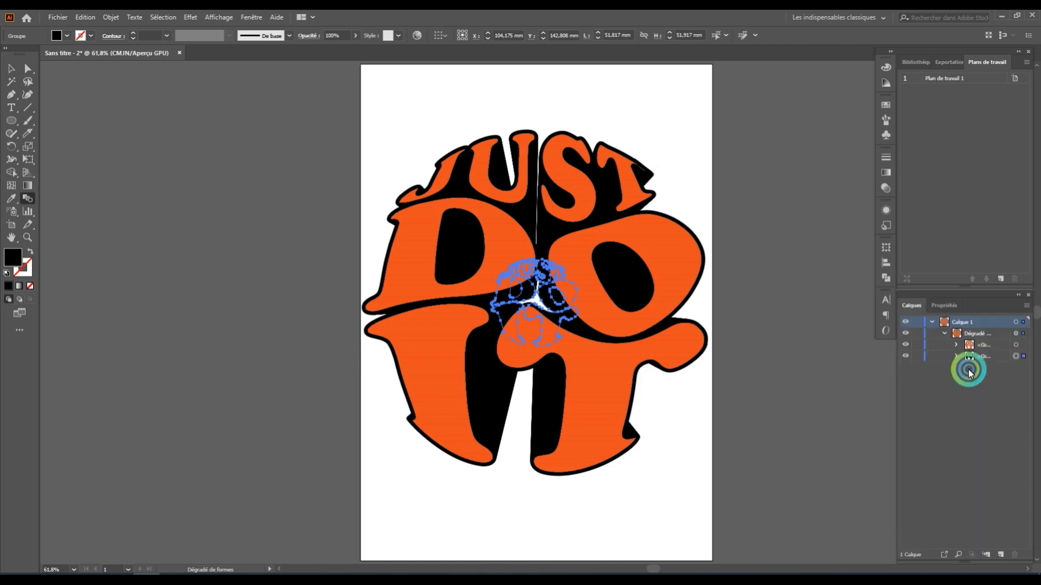
click(1015, 344)
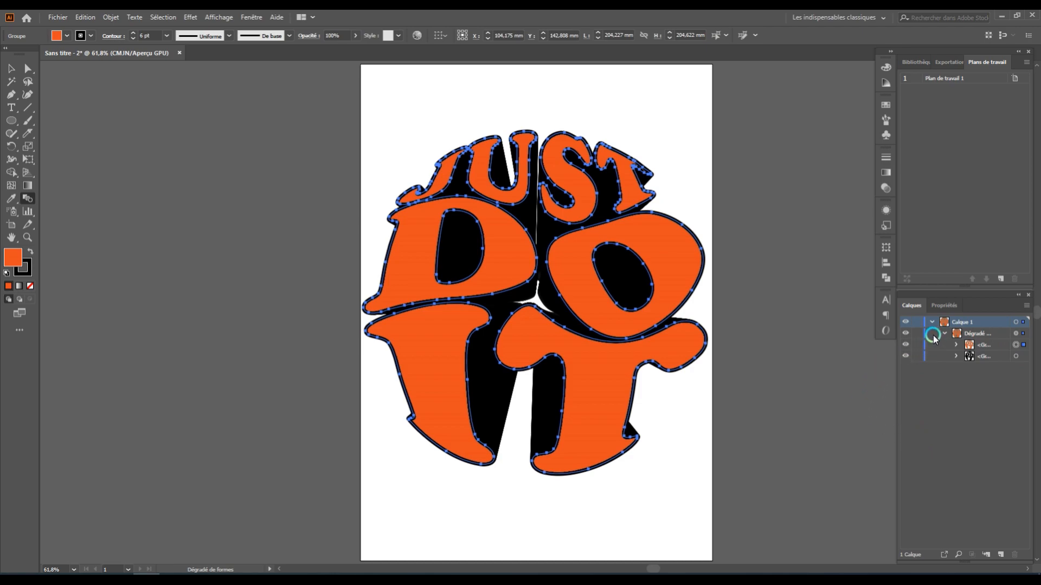
click(940, 307)
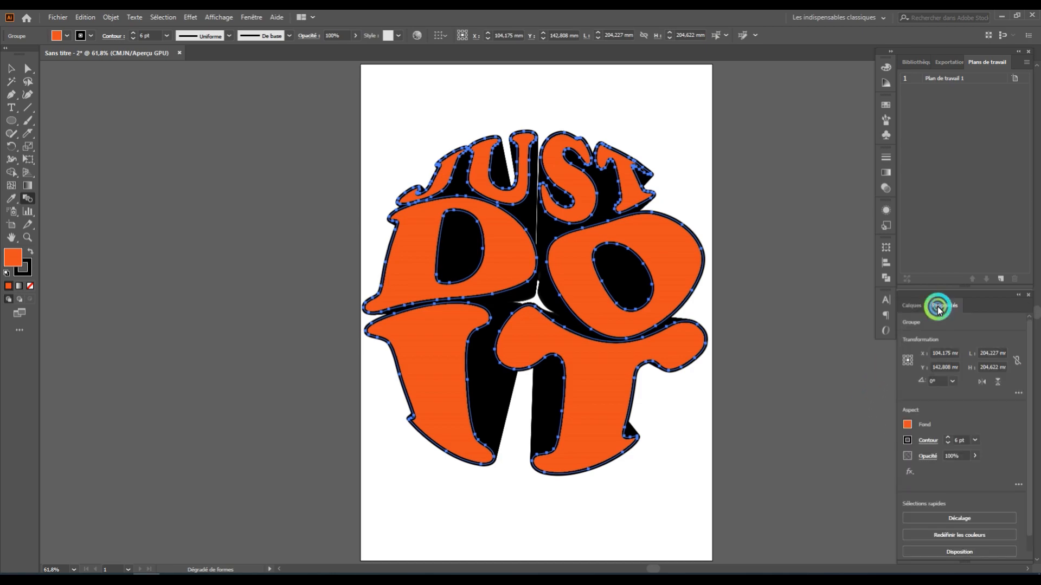
click(975, 440)
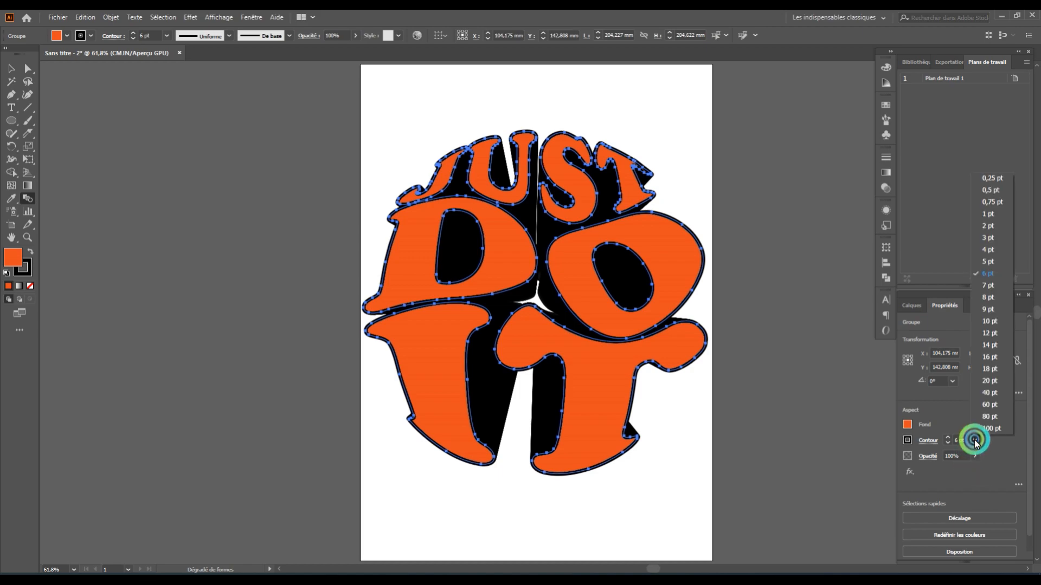
click(996, 322)
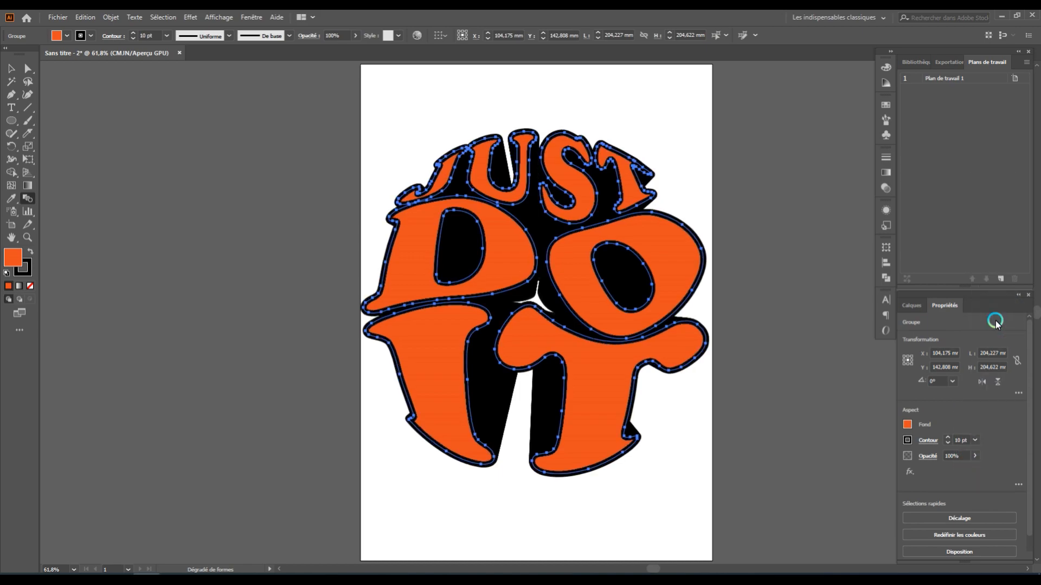
click(973, 442)
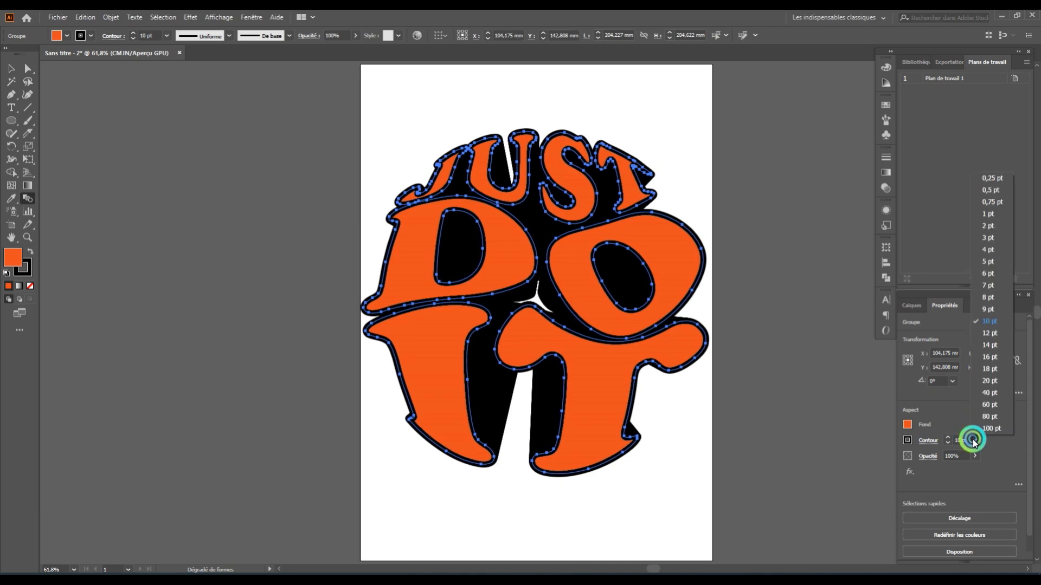
click(984, 262)
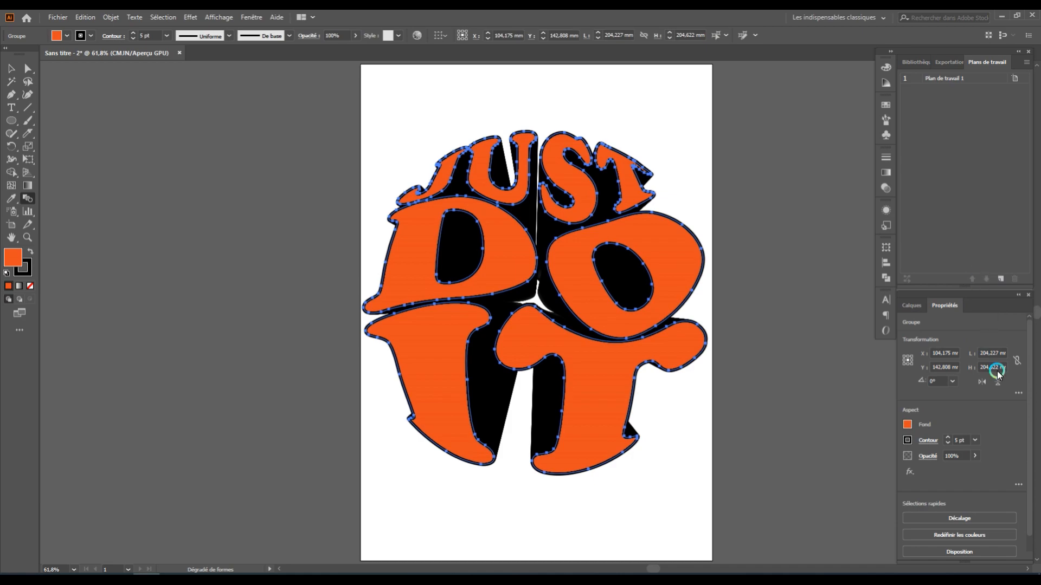
Step: Try reduced opacity on the large orange lettering group and restore it to 100%
click(977, 457)
drag(975, 471, 963, 474)
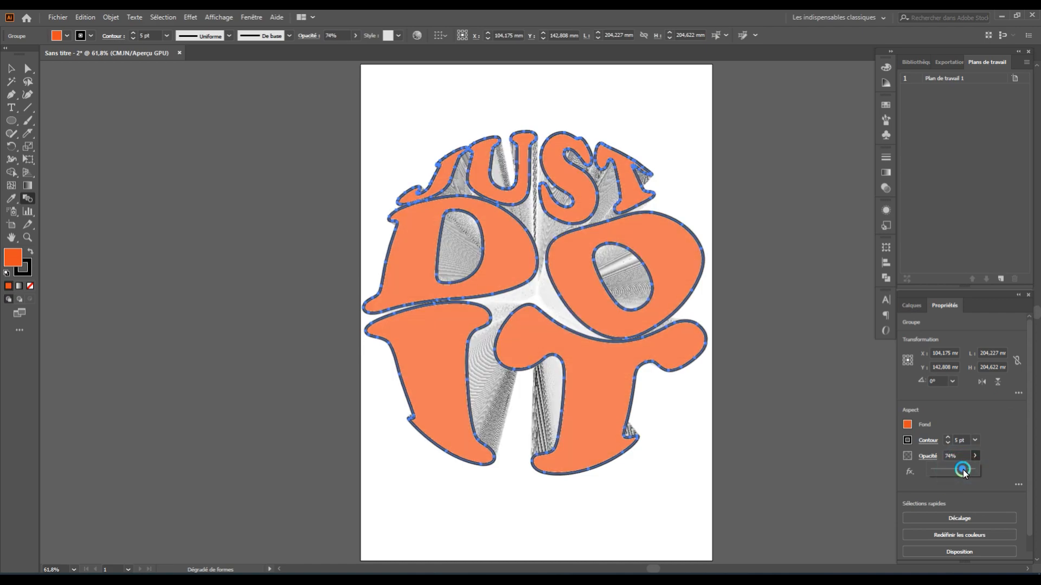
drag(963, 473, 972, 473)
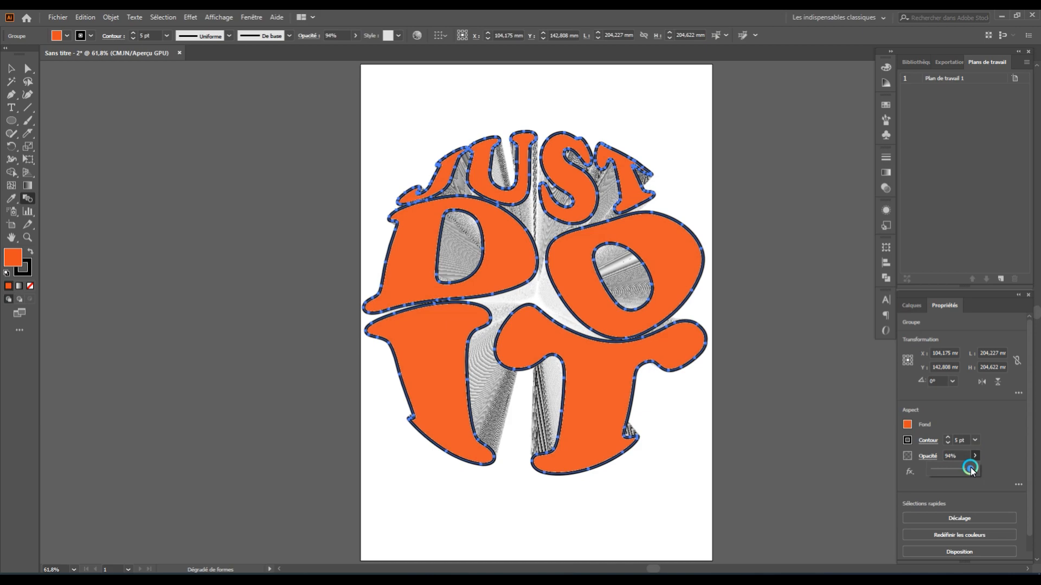
drag(970, 470, 971, 469)
drag(971, 469, 995, 465)
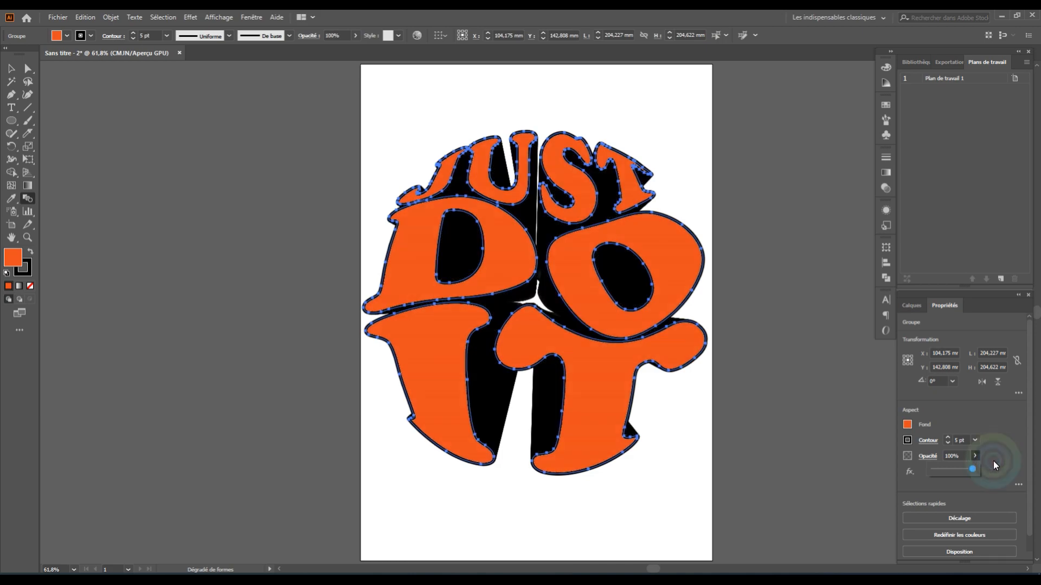
click(995, 443)
click(989, 441)
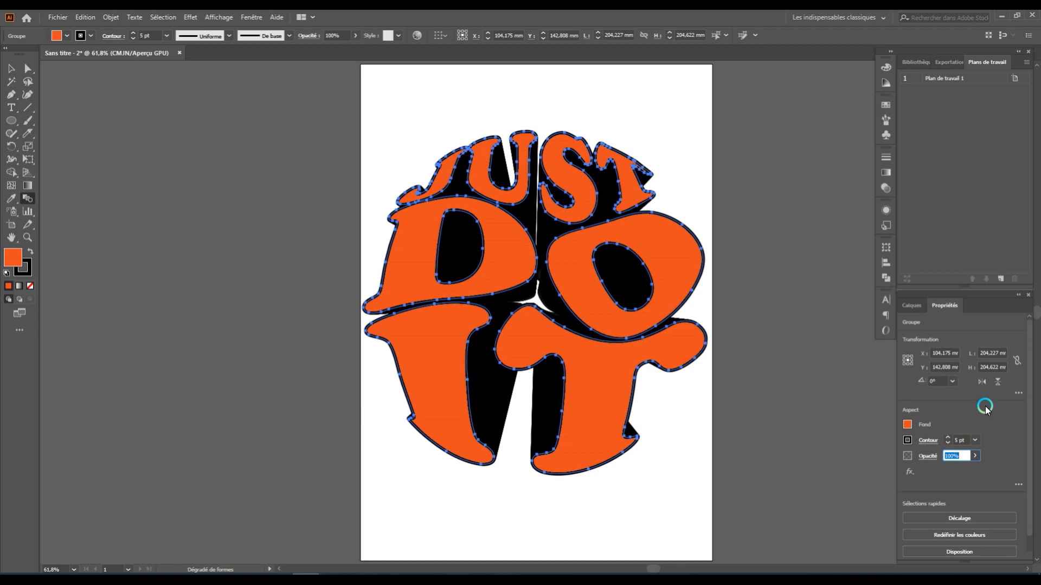
click(957, 413)
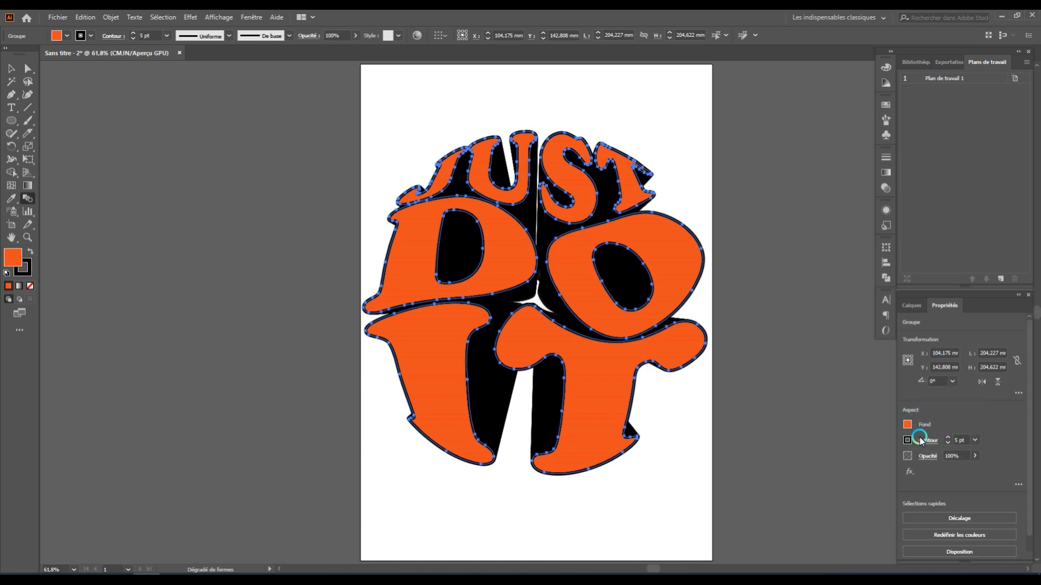
Step: Try a white-to-black gradient swatch as the stroke colour of the large orange lettering group
click(903, 360)
click(909, 398)
click(907, 438)
click(832, 475)
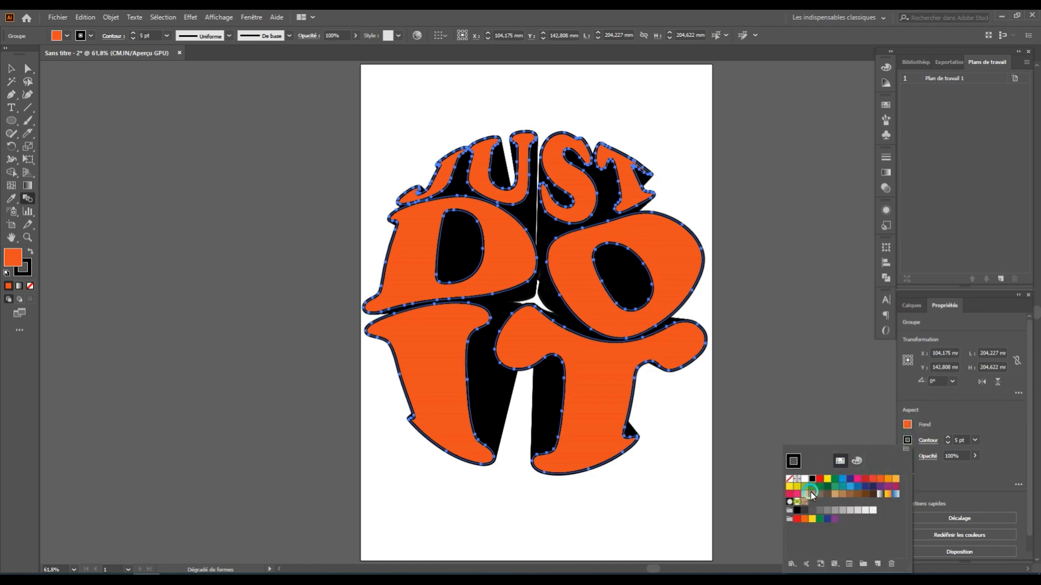
click(880, 495)
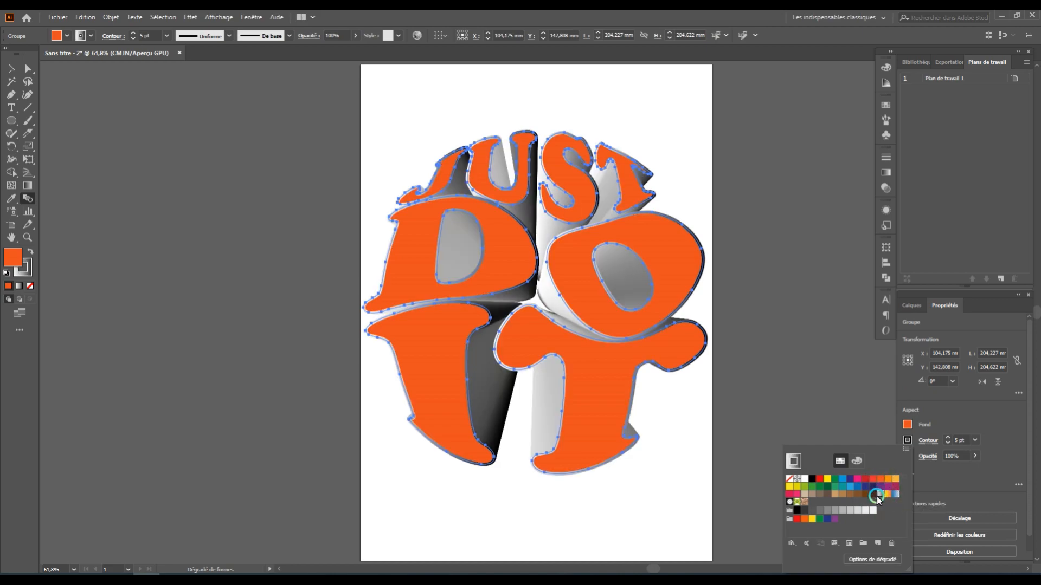
click(856, 509)
click(821, 511)
click(856, 462)
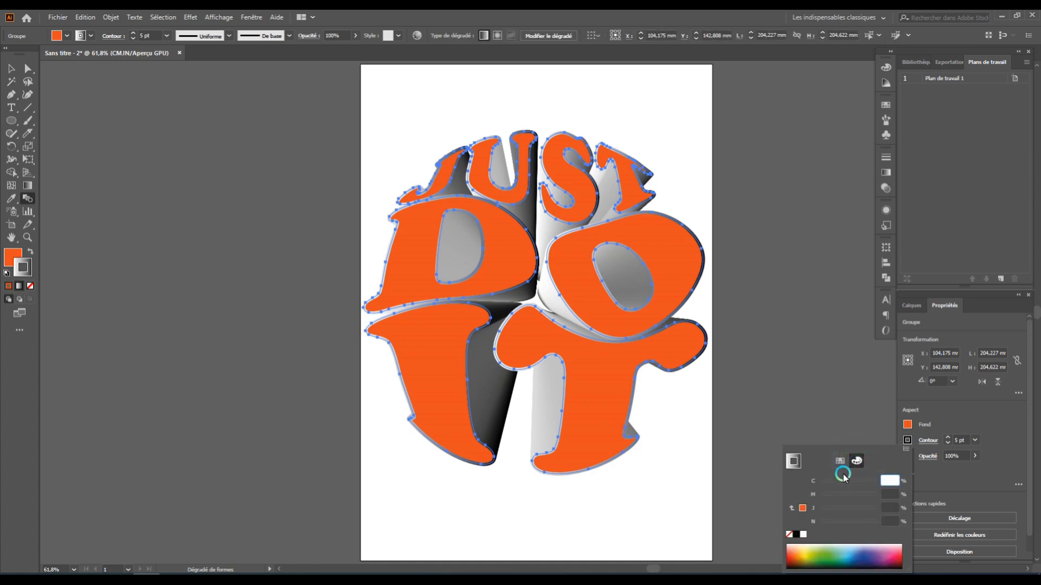
click(839, 461)
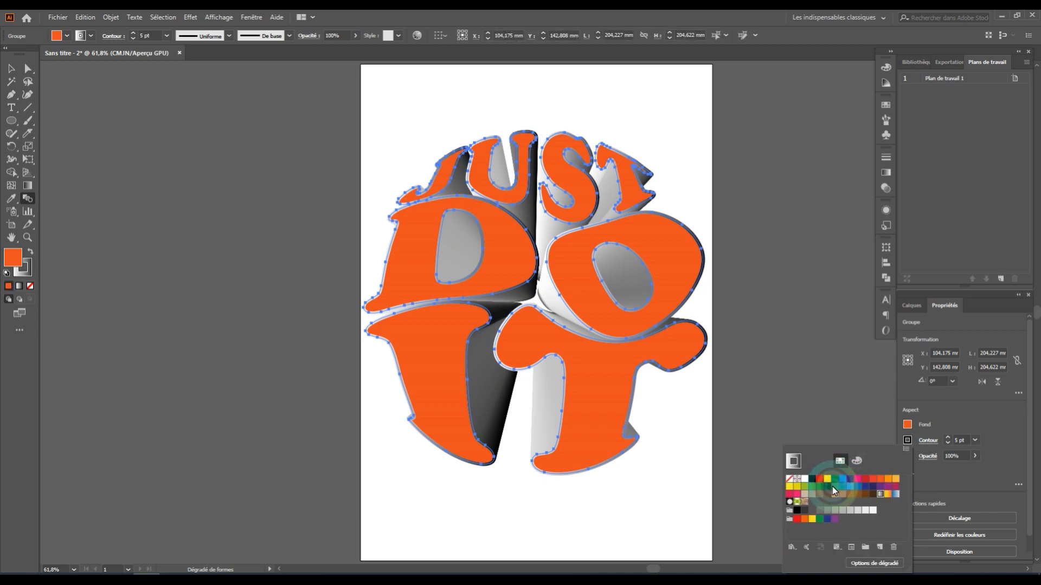
Step: Try dark gray swatches on the large lettering group's stroke and set it back to black
click(834, 510)
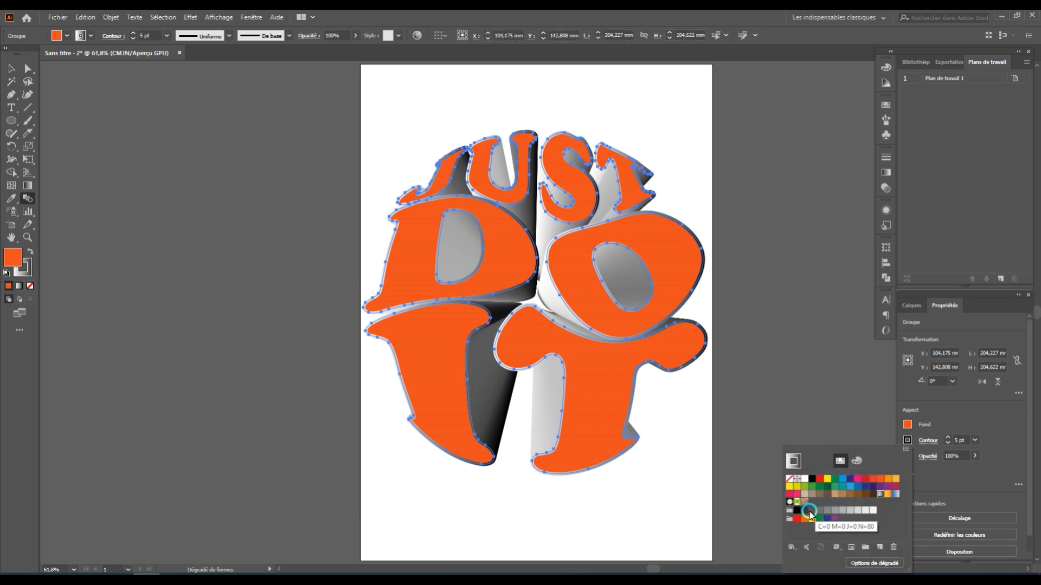
click(811, 510)
click(810, 513)
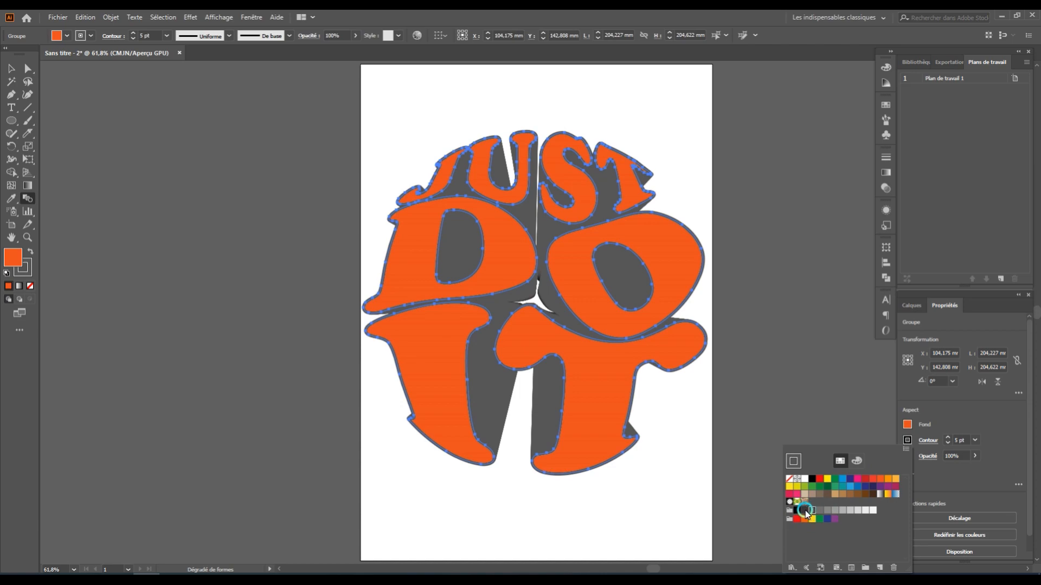
click(803, 510)
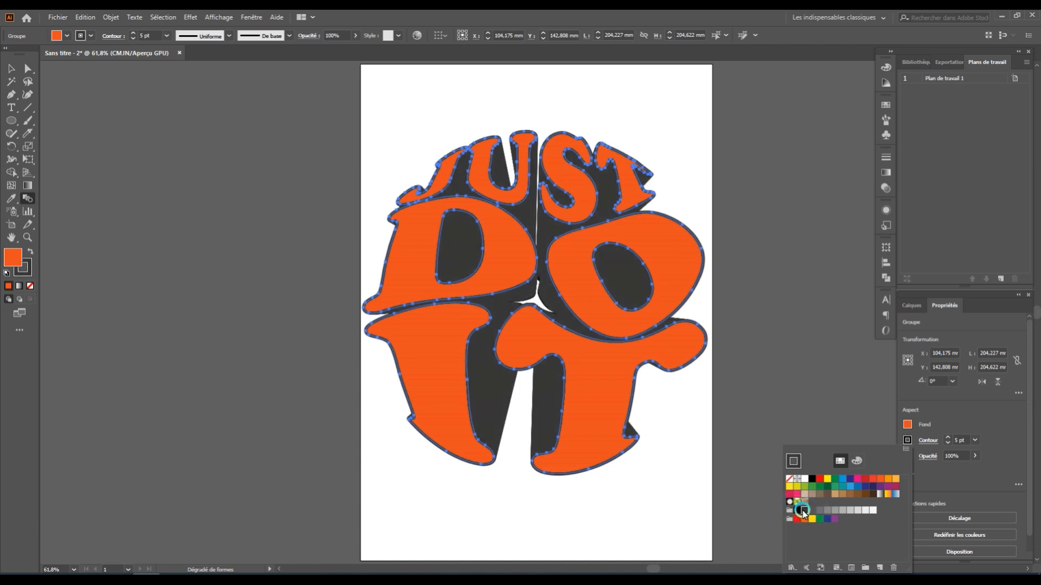
click(797, 511)
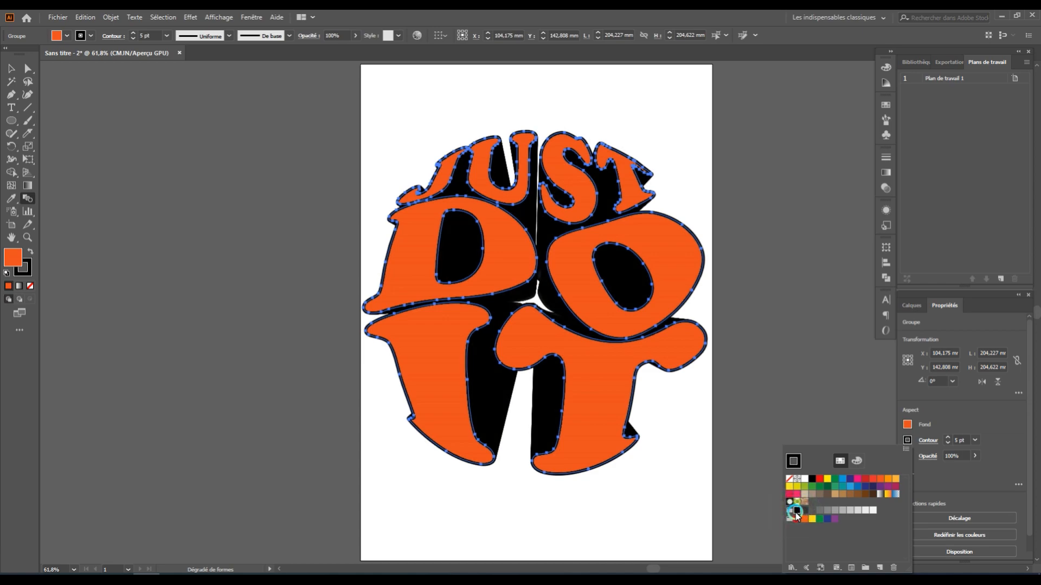
click(976, 439)
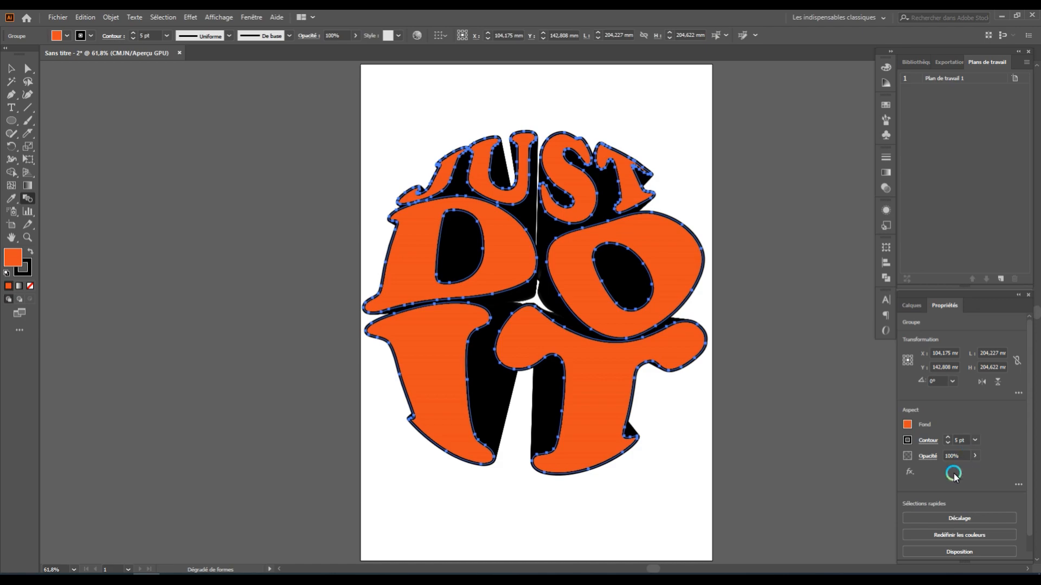
Step: Enlarge the small rear lettering group about its centre to about 90 mm wide, reduce it slightly, and deselect the artwork
click(911, 306)
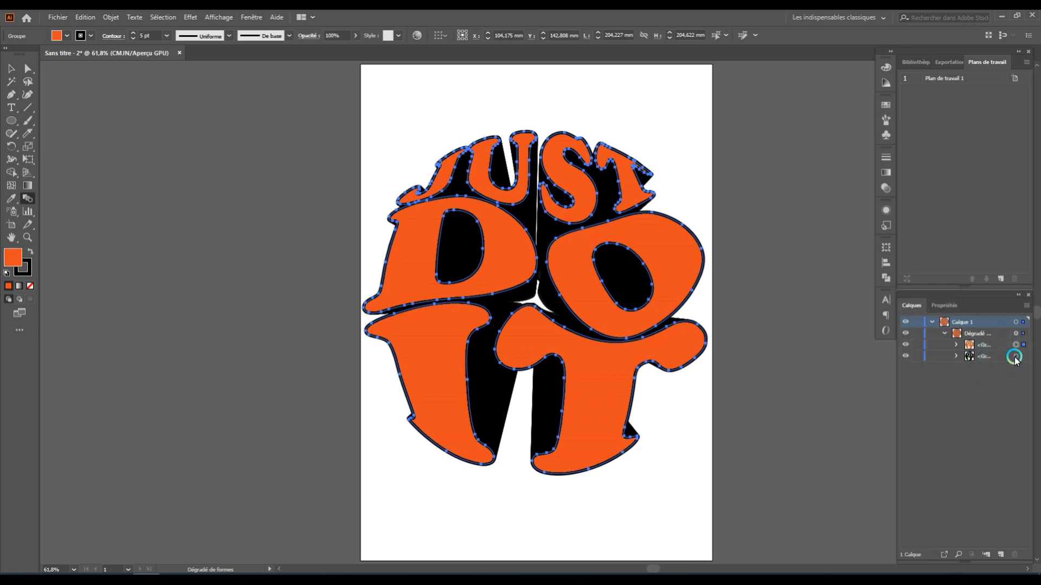
click(1014, 358)
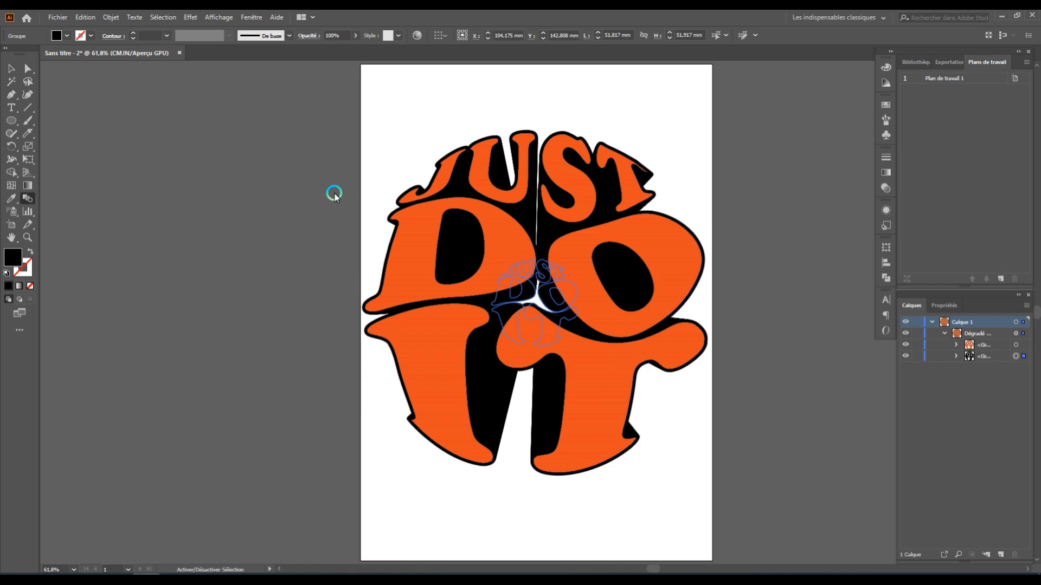
click(27, 70)
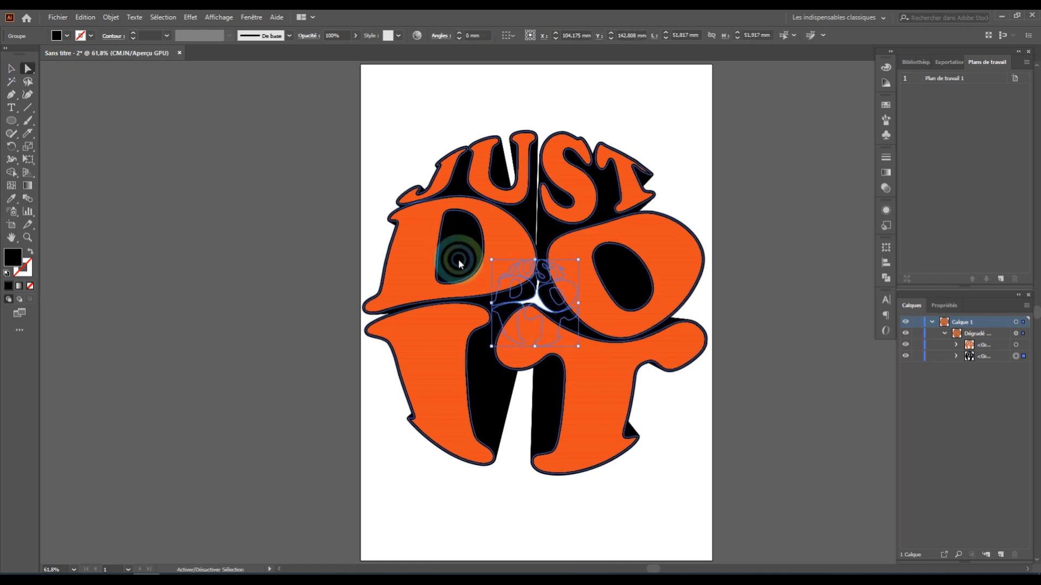
drag(579, 262, 617, 231)
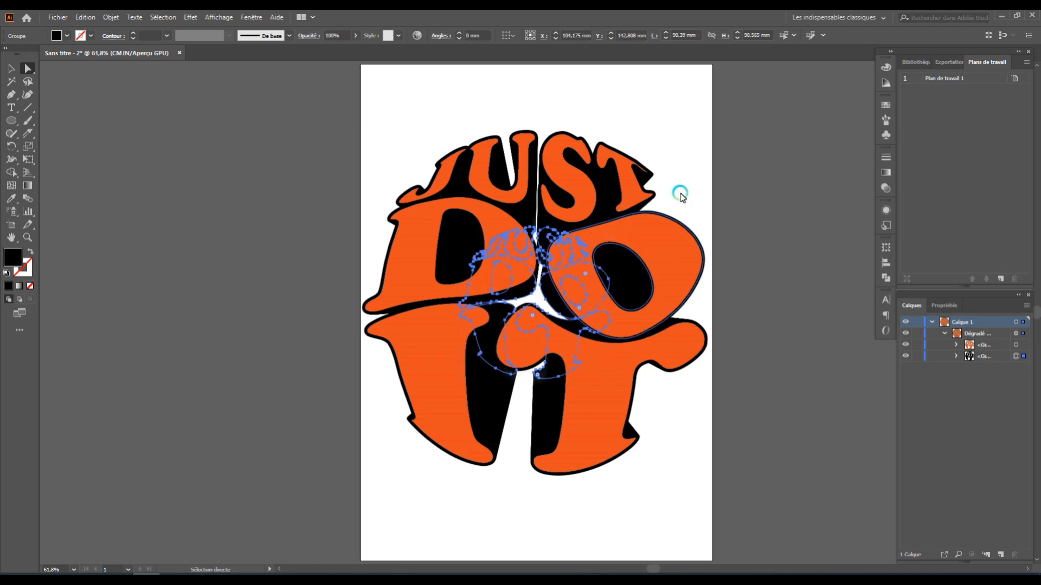
key(ctrl)
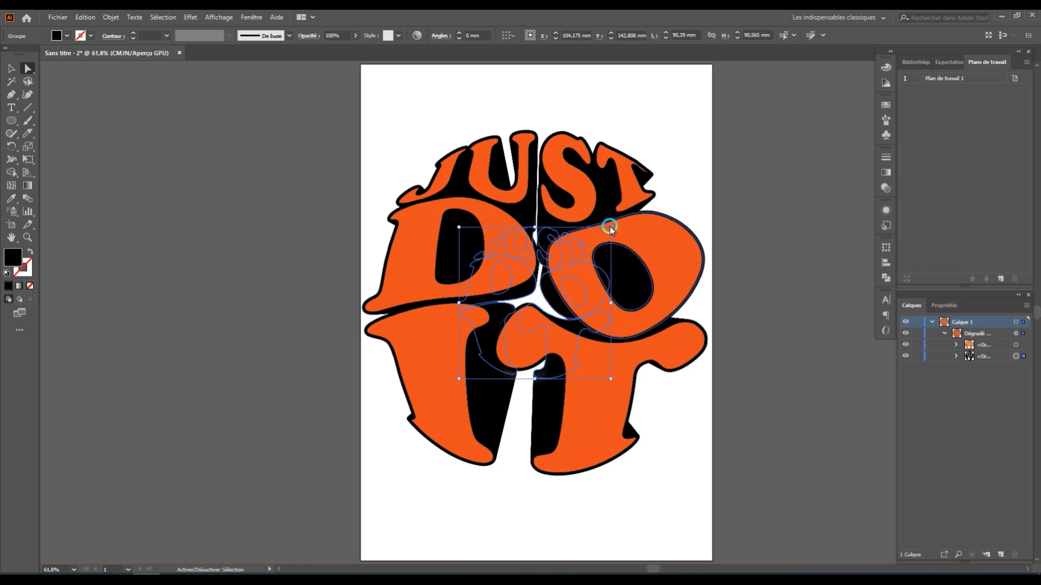
drag(609, 228, 599, 237)
click(204, 174)
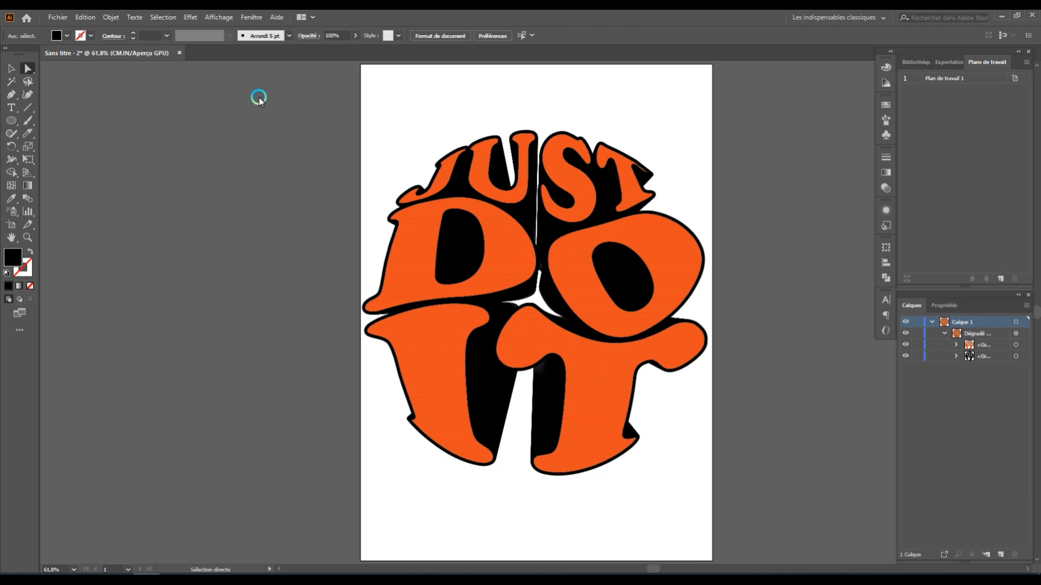
drag(258, 99, 792, 509)
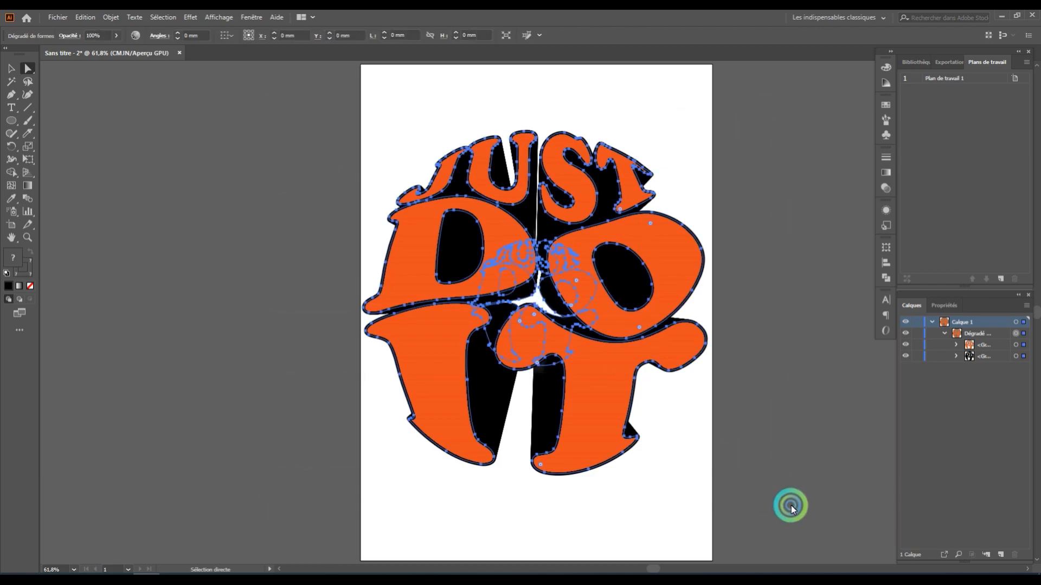
click(231, 298)
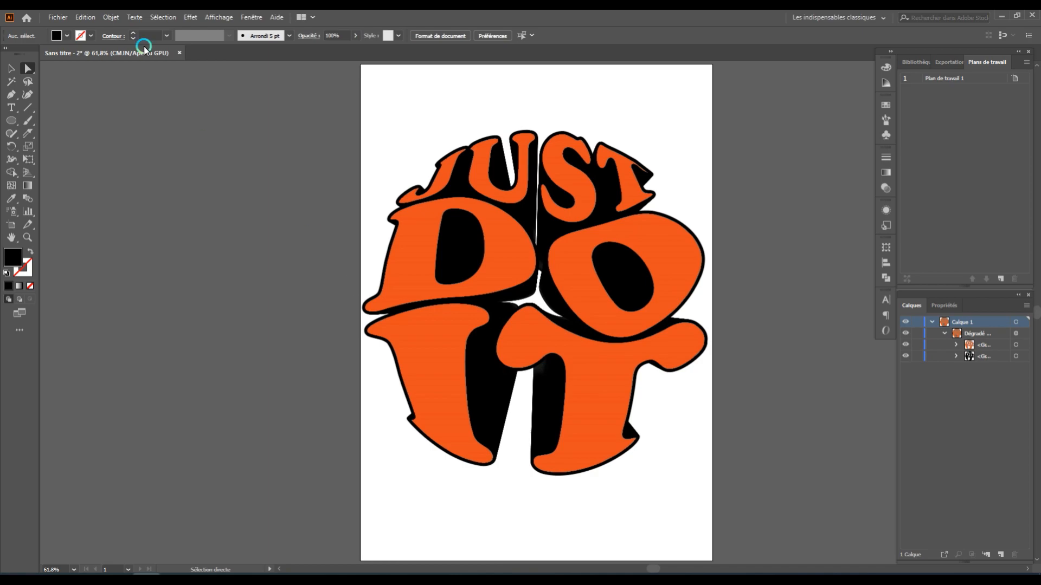
Step: Export the artwork to the "just do it" folder as the PNG "Sans titre - 2" at 300 ppi with a transparent background
click(57, 17)
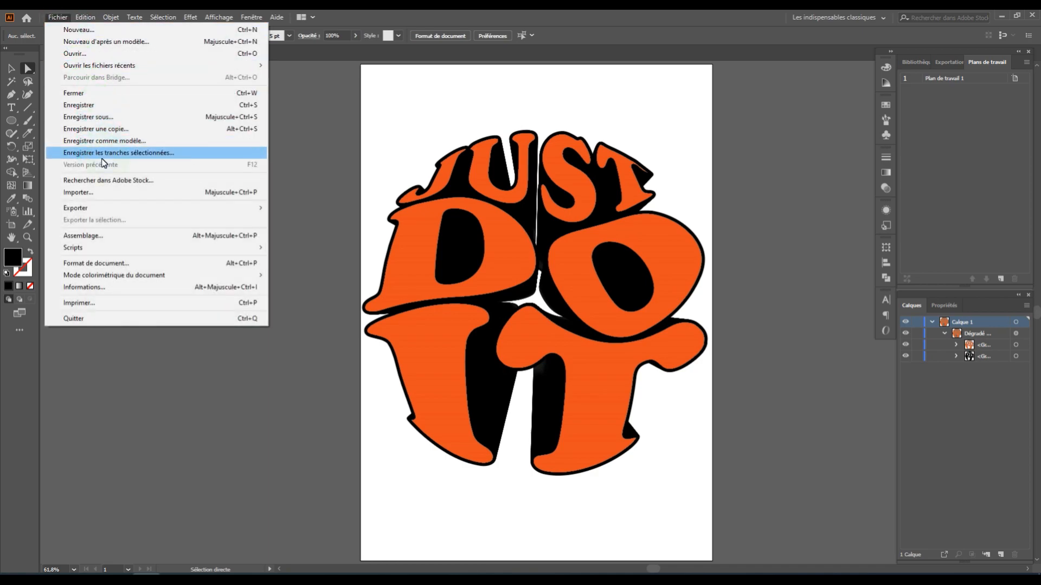
mouse_move(96, 204)
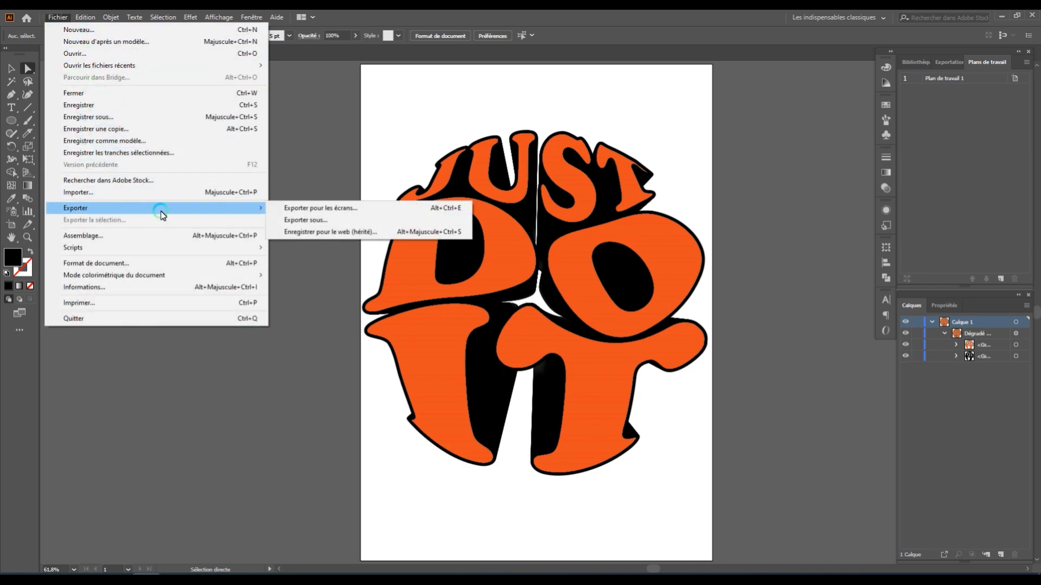
click(295, 220)
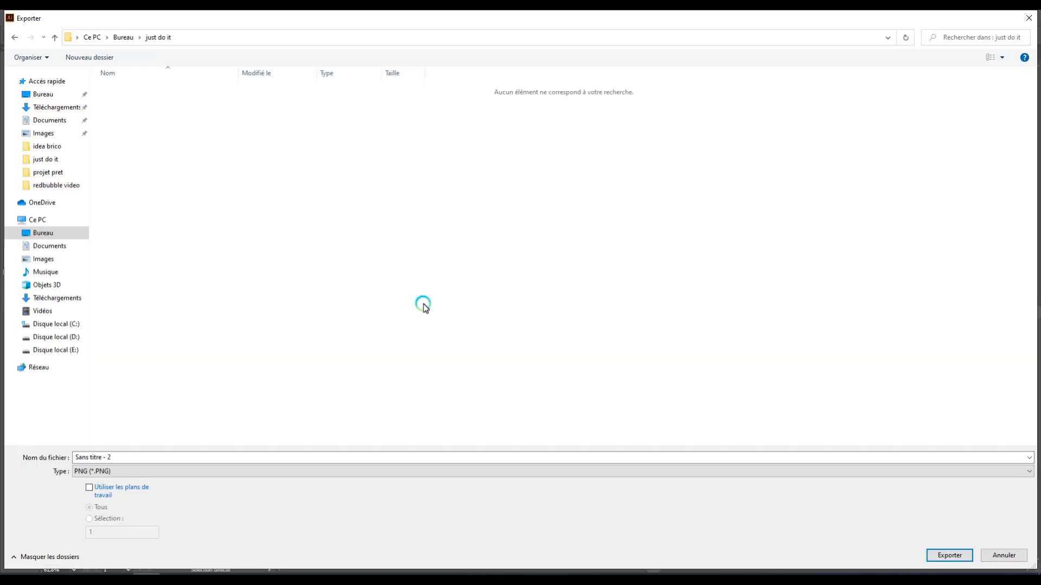
click(949, 559)
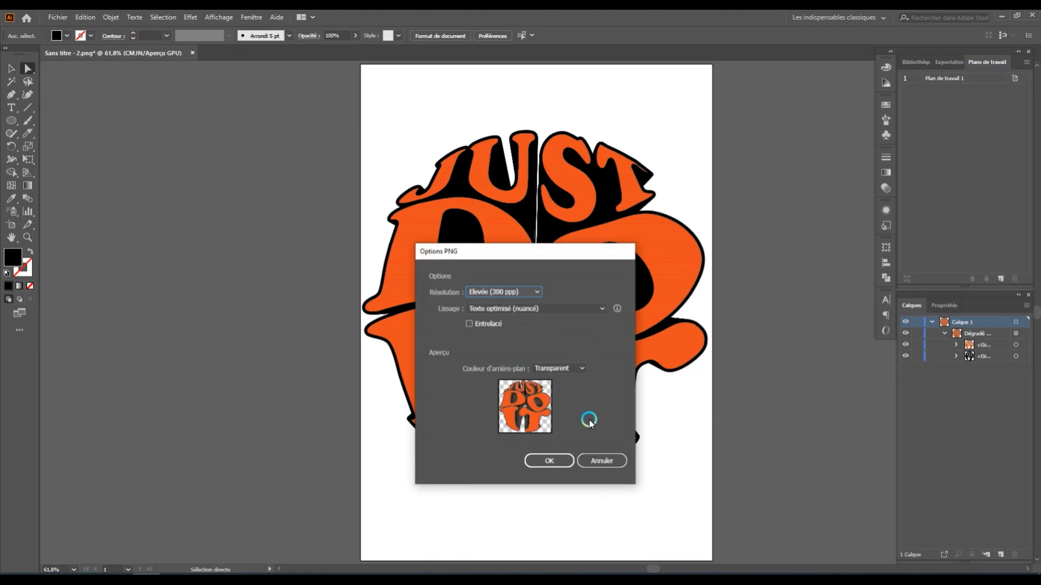
click(551, 461)
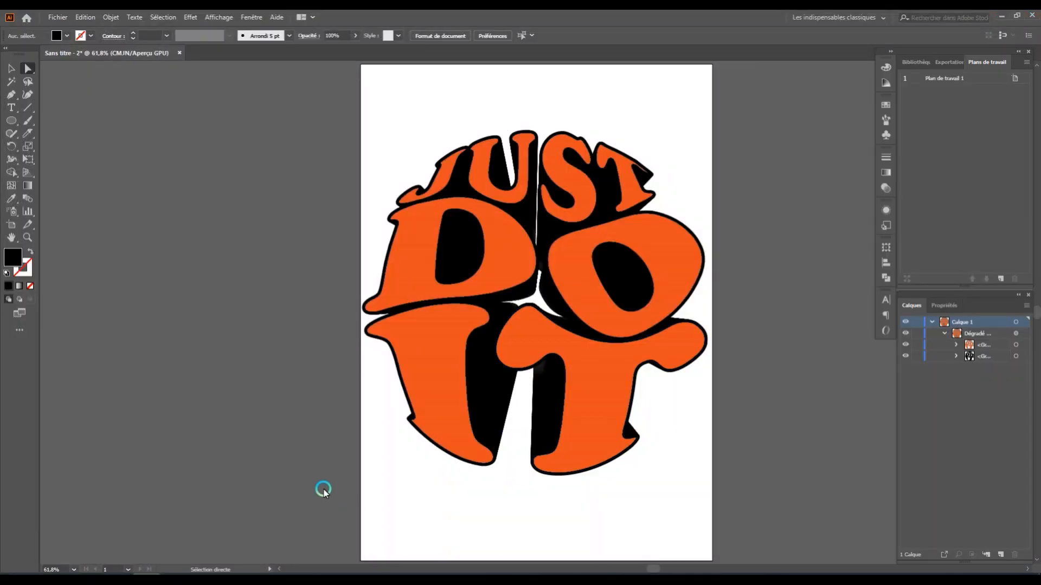
Step: Switch to the "just do it" folder in File Explorer and open the exported image "Sans titre - 2"
mouse_move(95, 577)
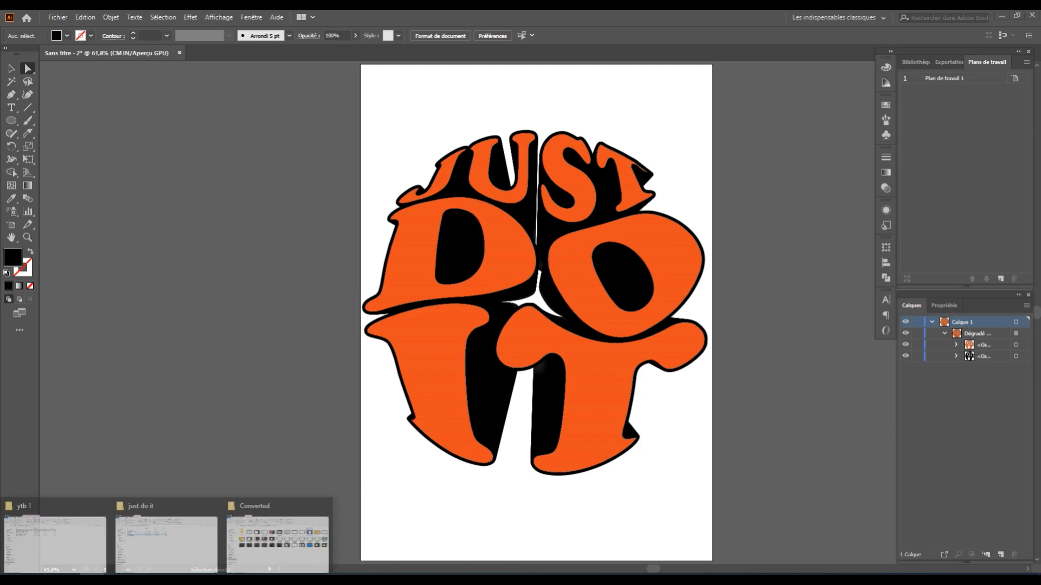
click(167, 545)
double_click(154, 164)
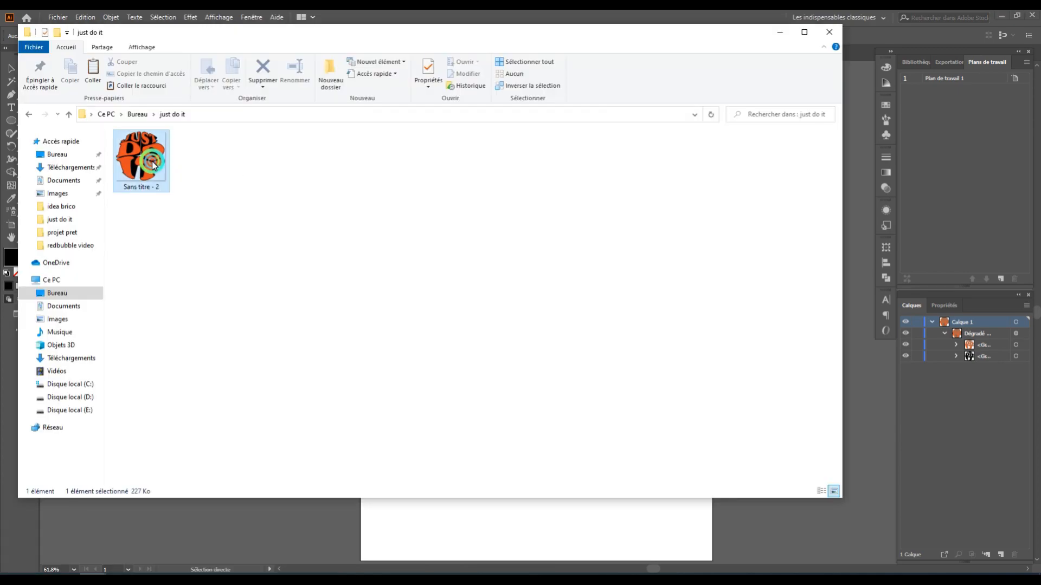